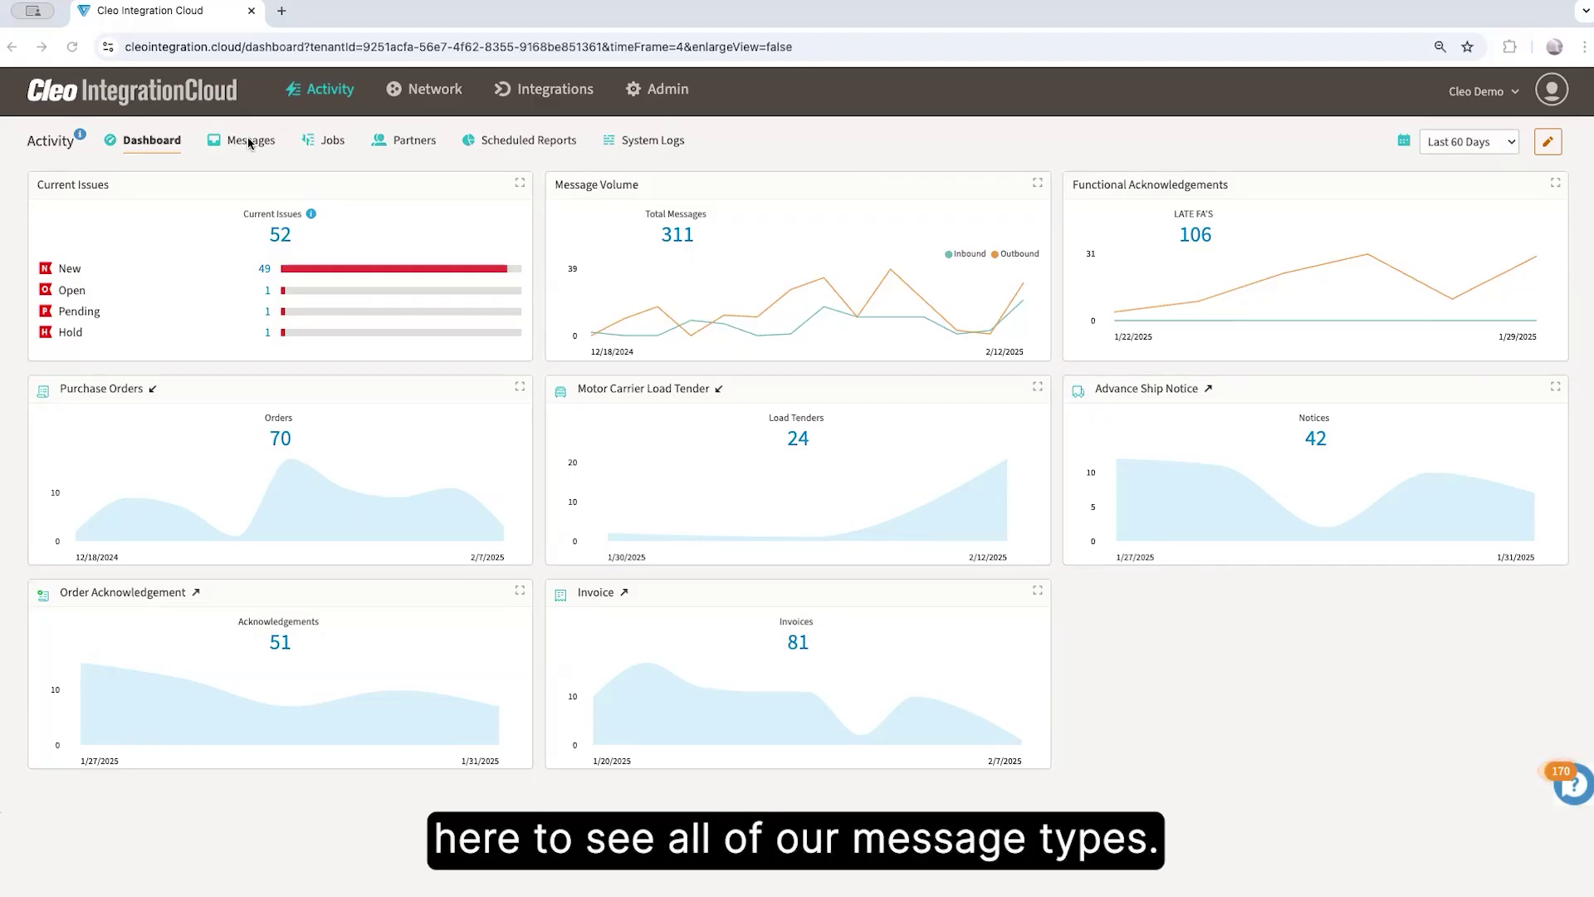
- Open the inbound purchase order messages from the dashboard and show them as a list instead of tiles
{"action": "left_click", "coordinate": [279, 442]}
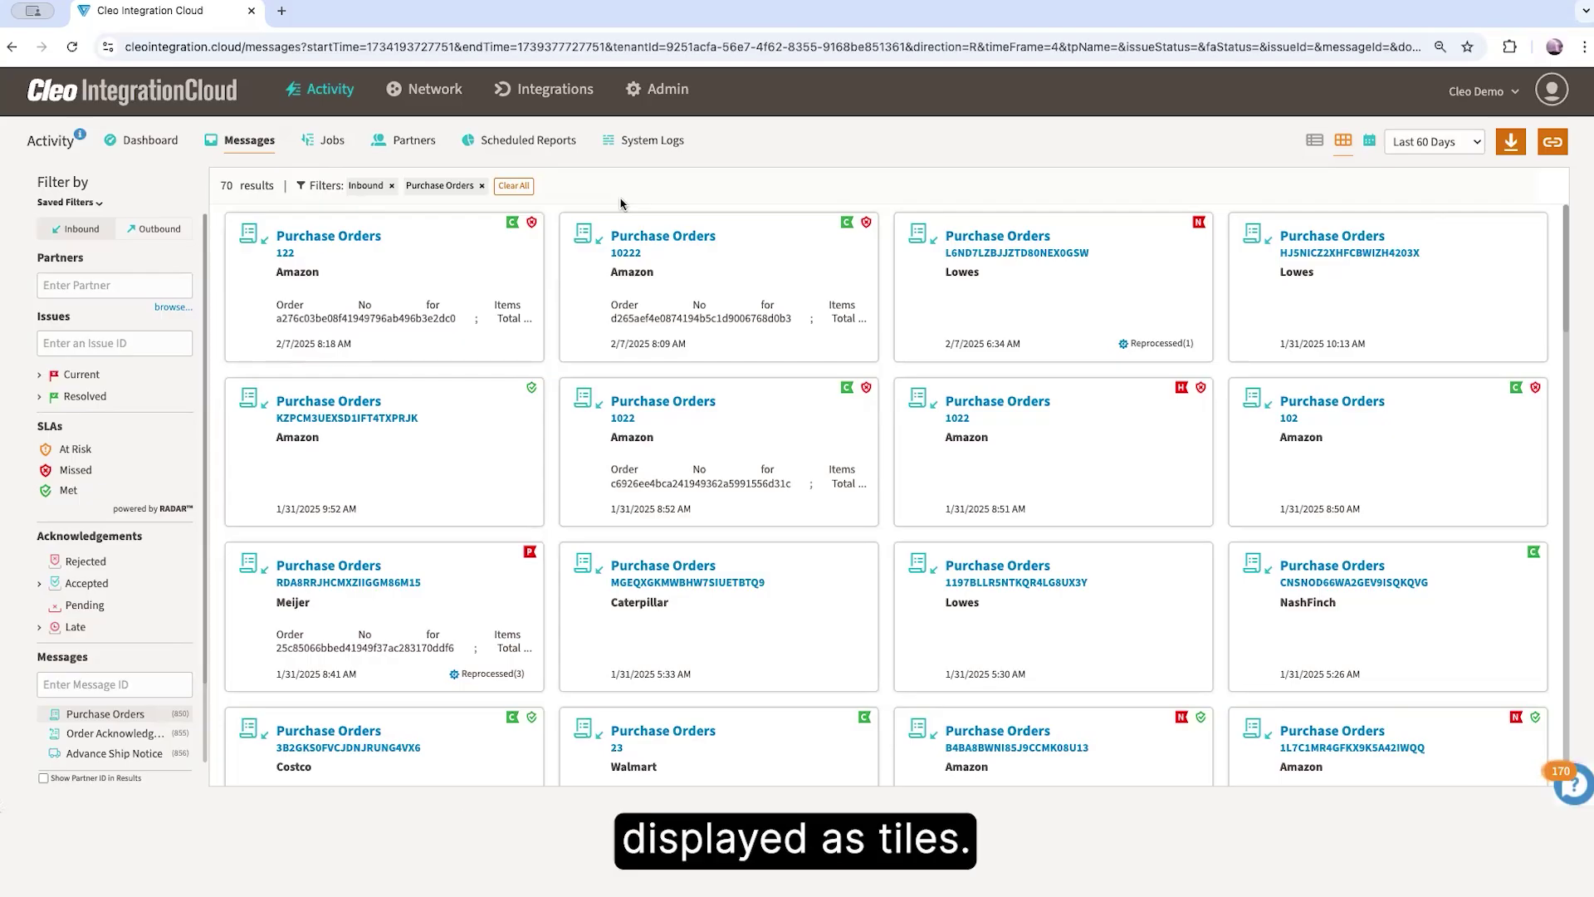
{"action": "left_click", "coordinate": [1314, 142]}
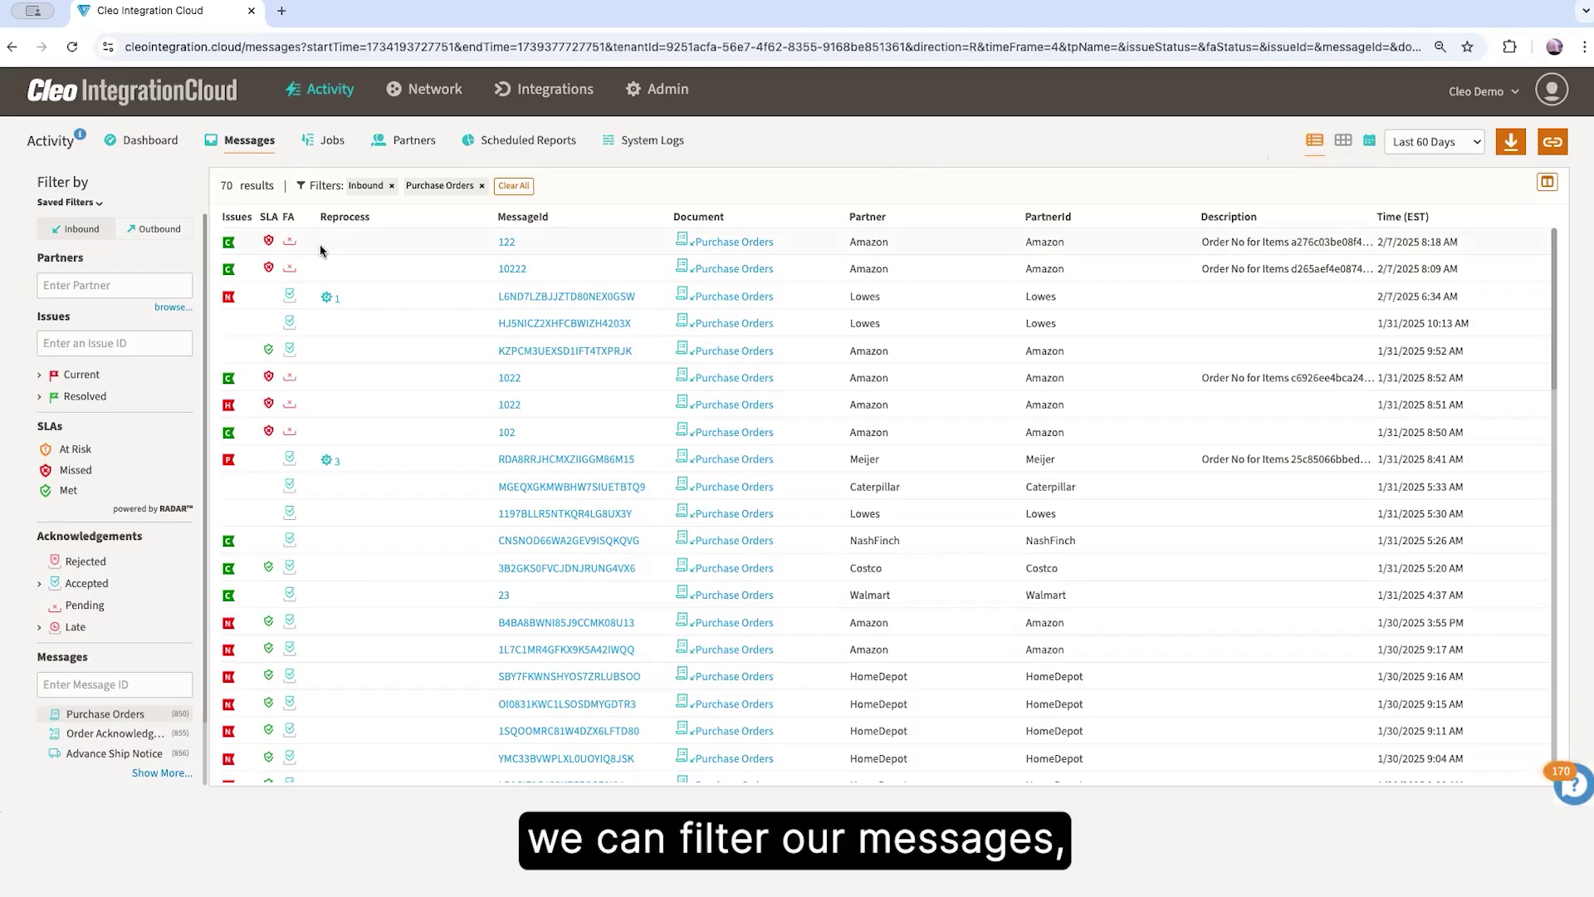
{"action": "left_click", "coordinate": [103, 282]}
{"action": "left_click", "coordinate": [27, 289]}
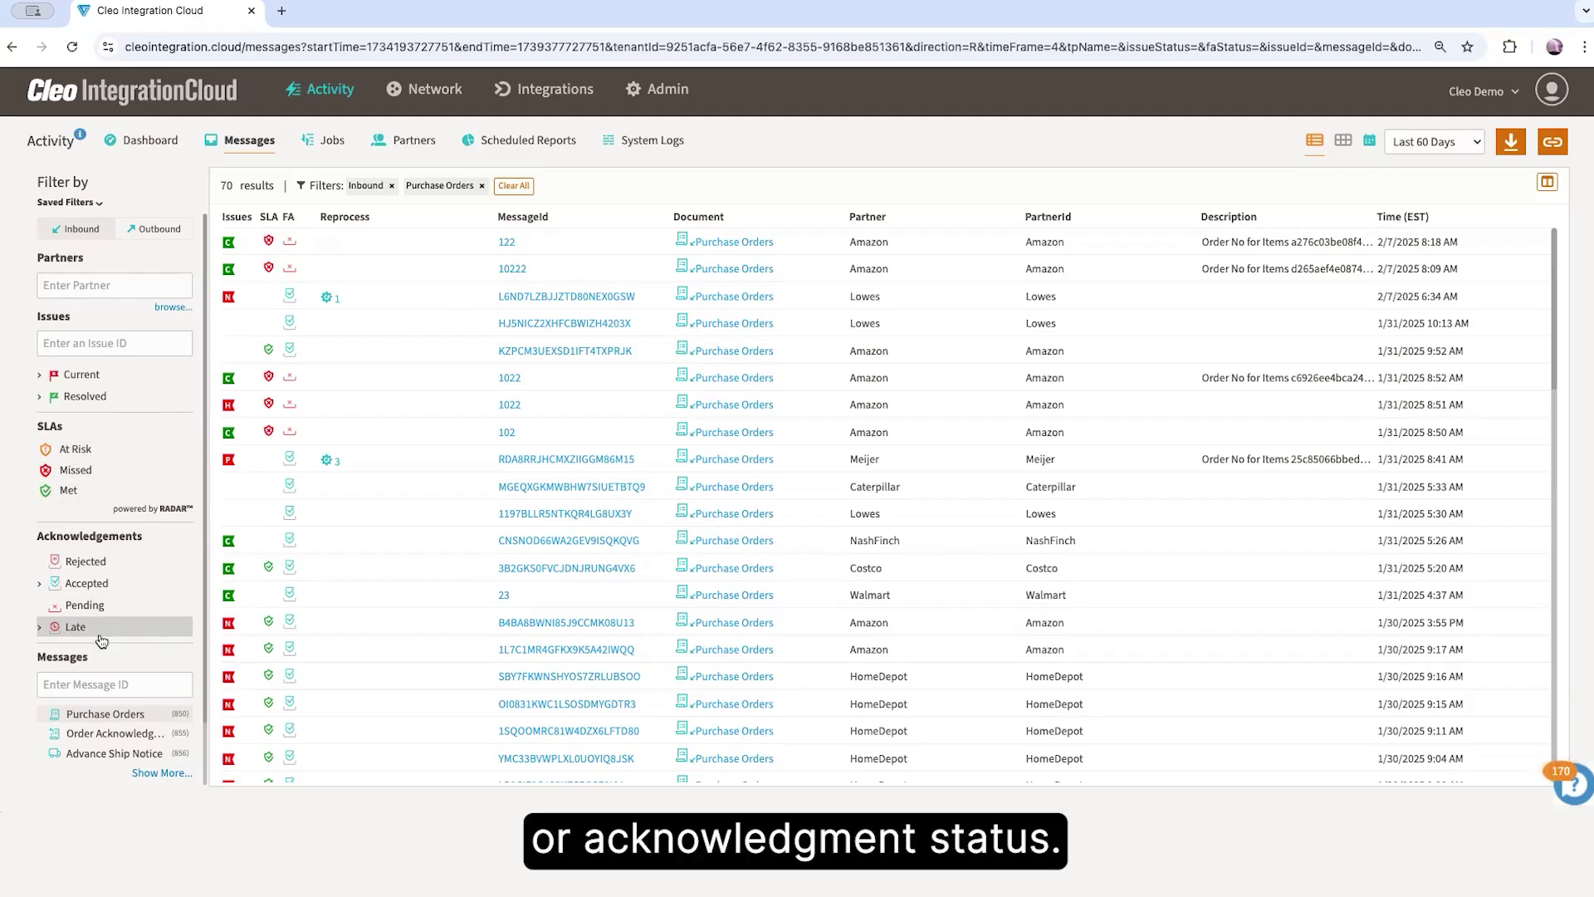
- Select the Ship To Party property in the Message Details customization, and discard the selection
{"action": "scroll", "coordinate": [101, 640], "scroll_direction": "down", "scroll_amount": 1}
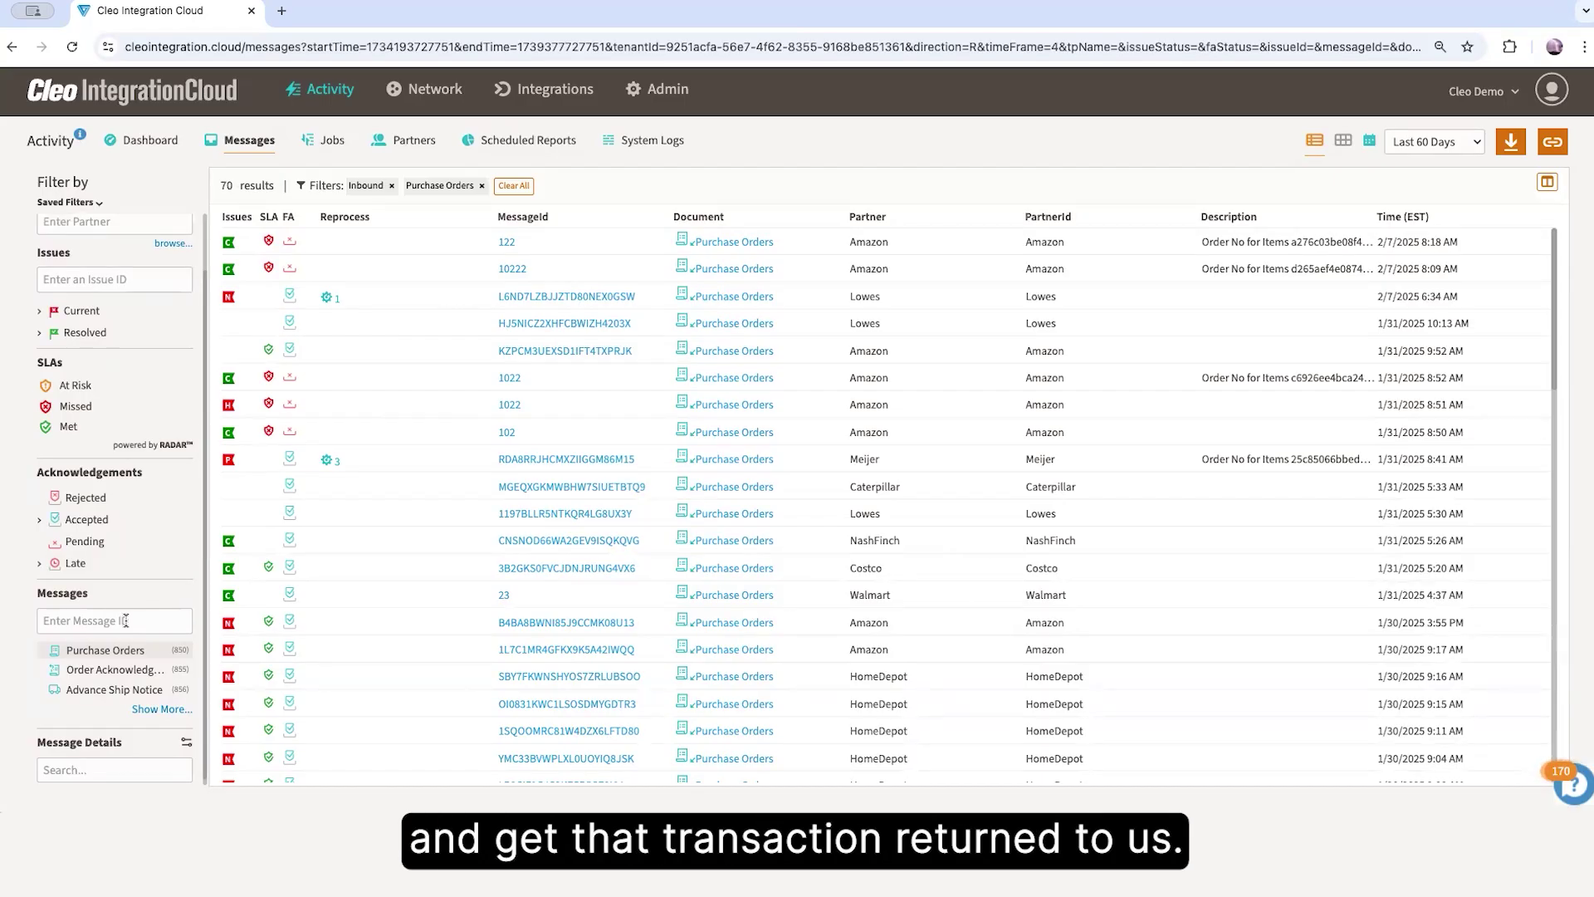
{"action": "scroll", "coordinate": [126, 631], "scroll_direction": "down", "scroll_amount": 1}
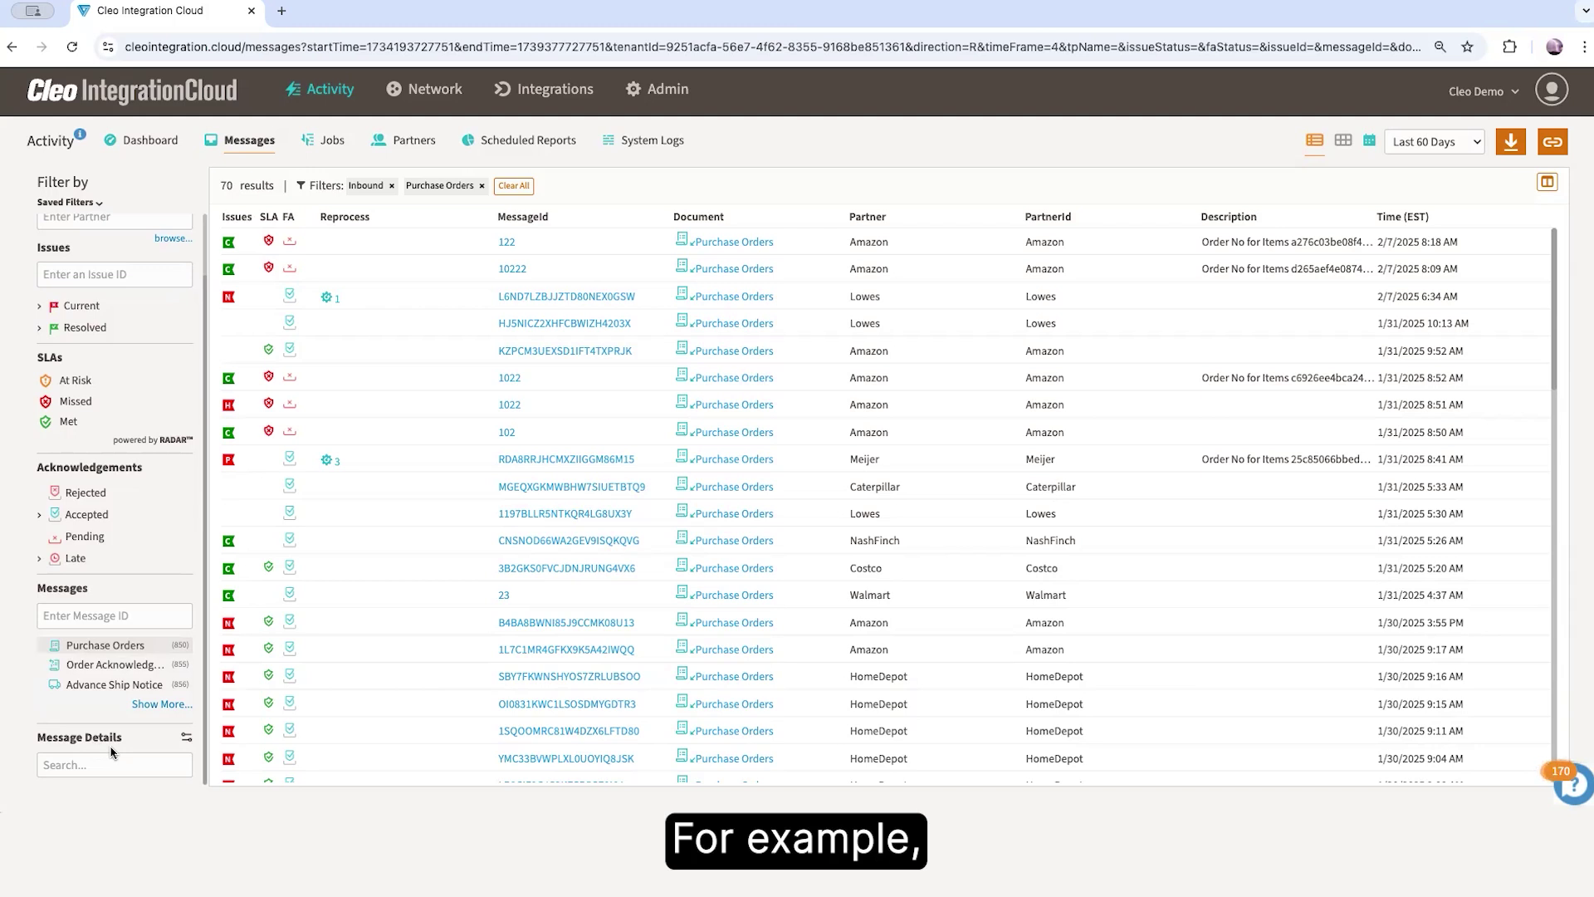
{"action": "left_click", "coordinate": [185, 739]}
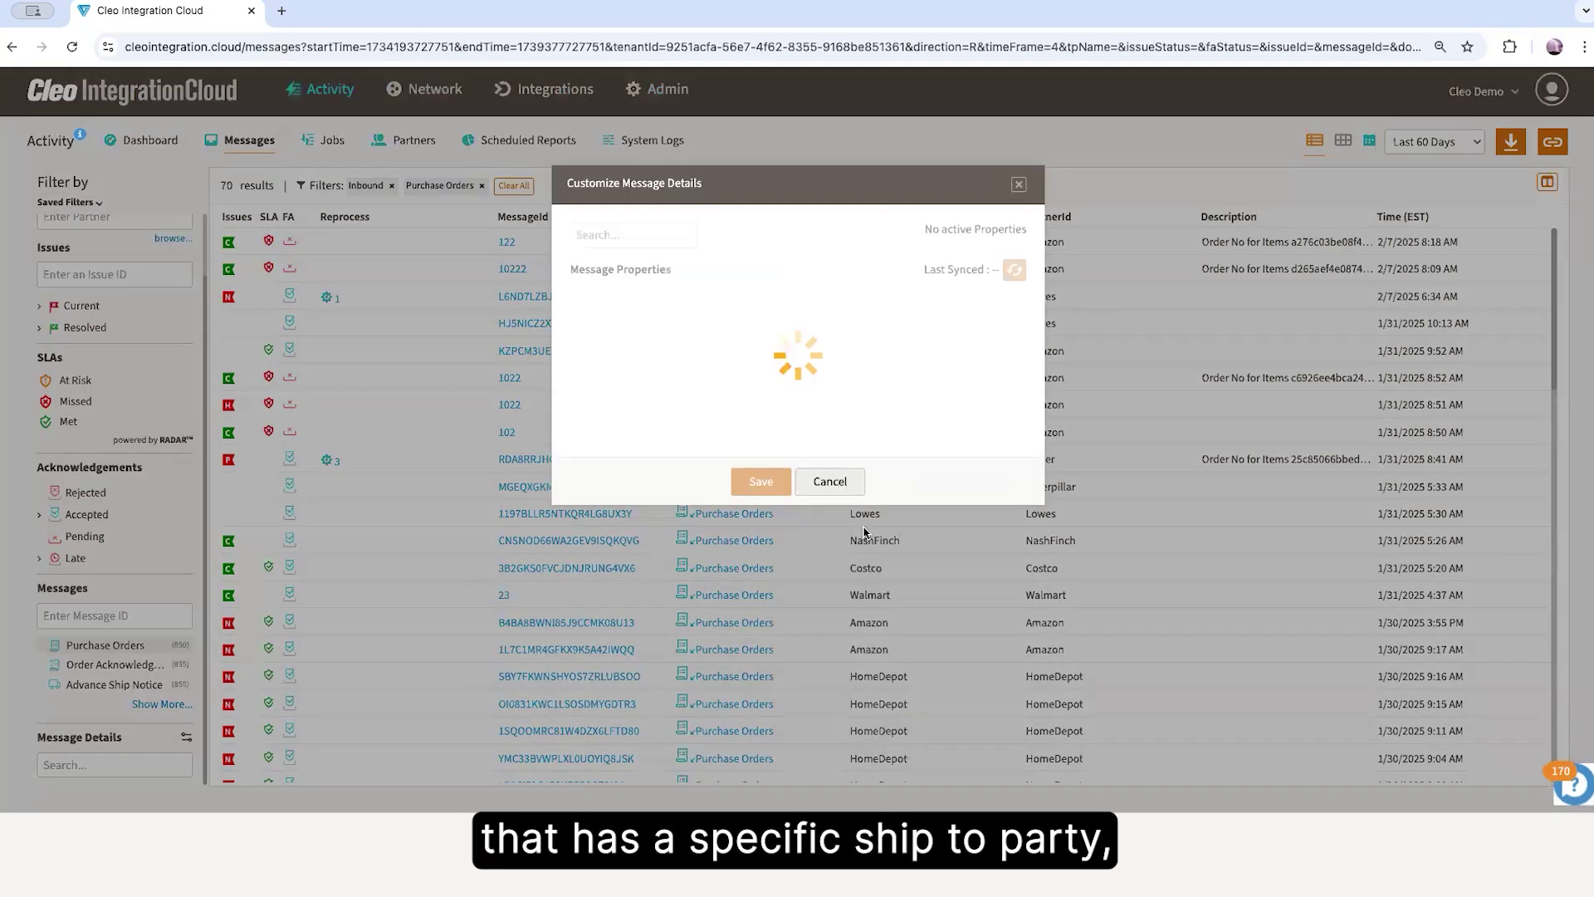
{"action": "scroll", "coordinate": [803, 435], "scroll_direction": "down", "scroll_amount": 3}
{"action": "scroll", "coordinate": [803, 435], "scroll_direction": "down", "scroll_amount": 5}
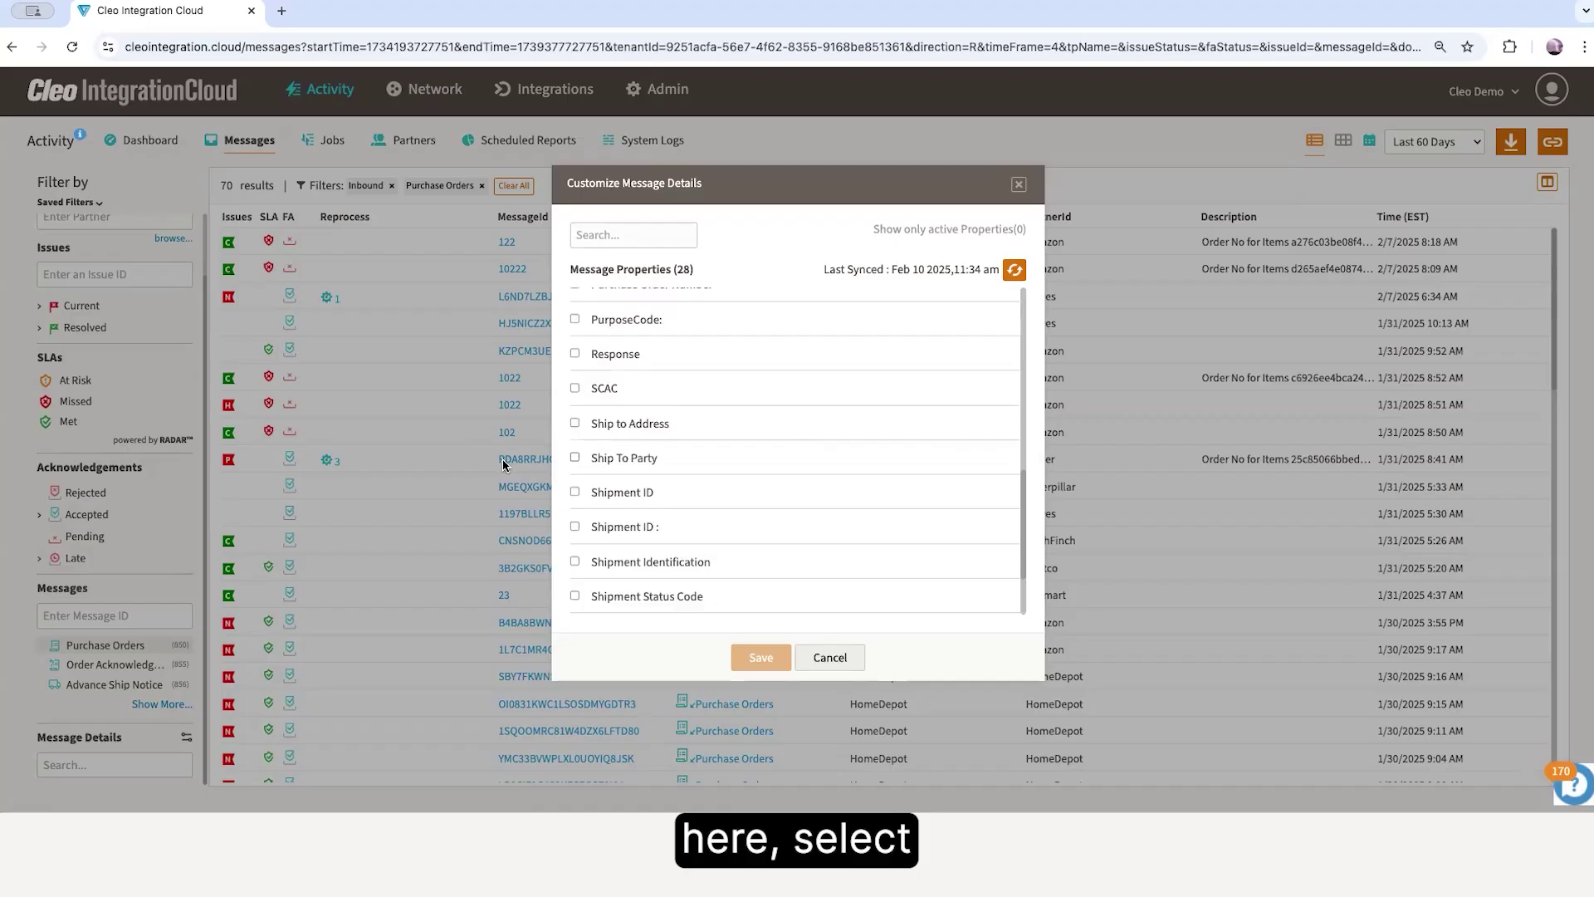
{"action": "left_click", "coordinate": [574, 458]}
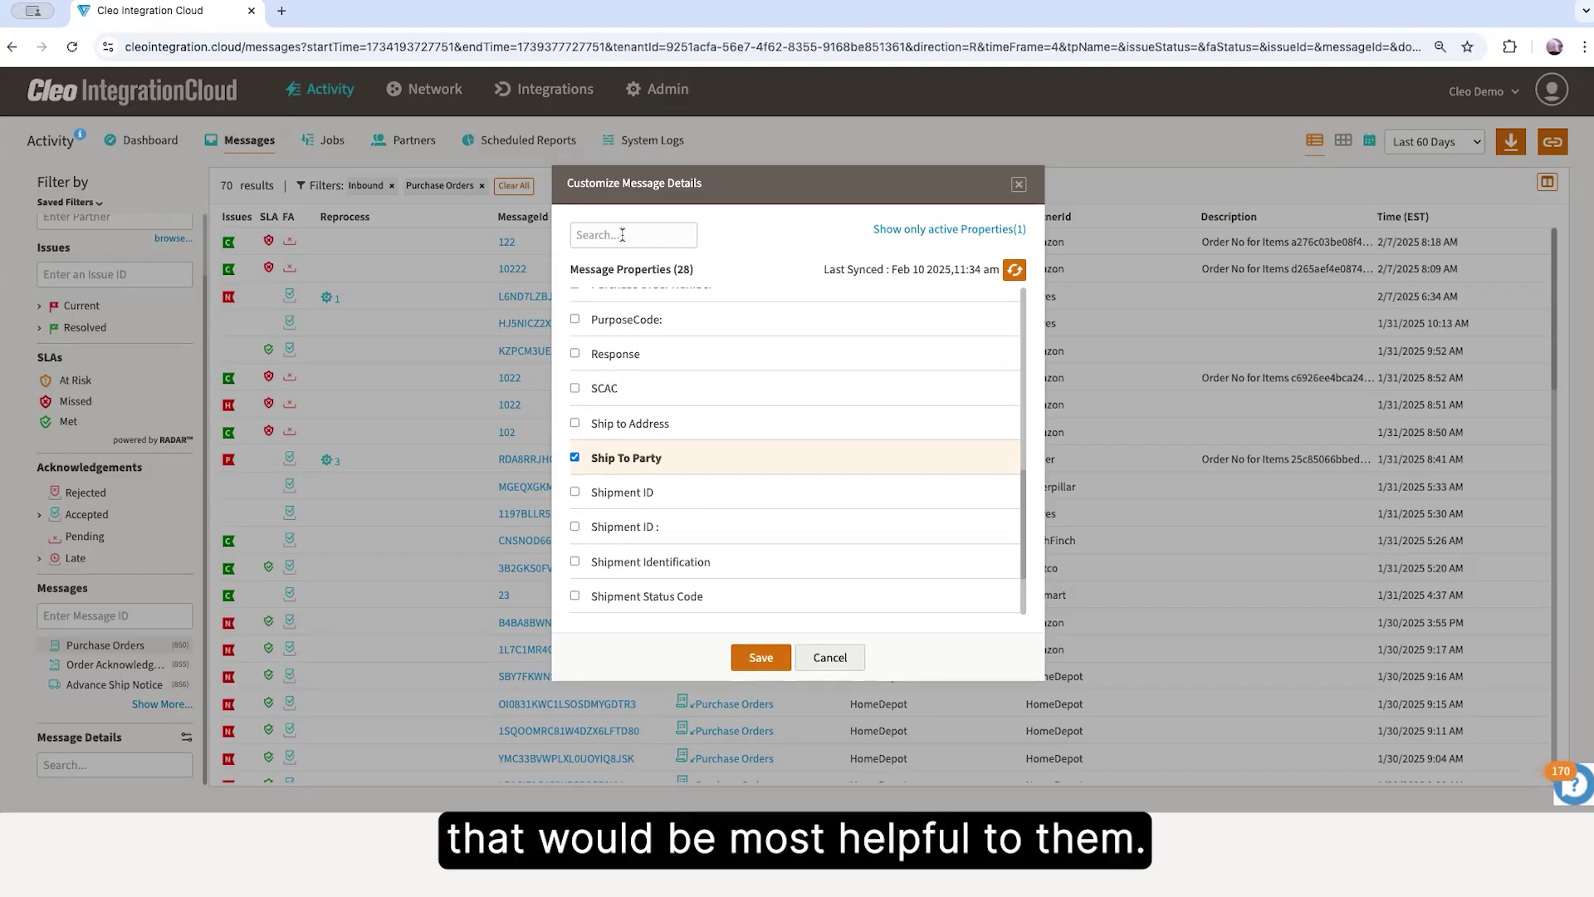
{"action": "left_click", "coordinate": [840, 664]}
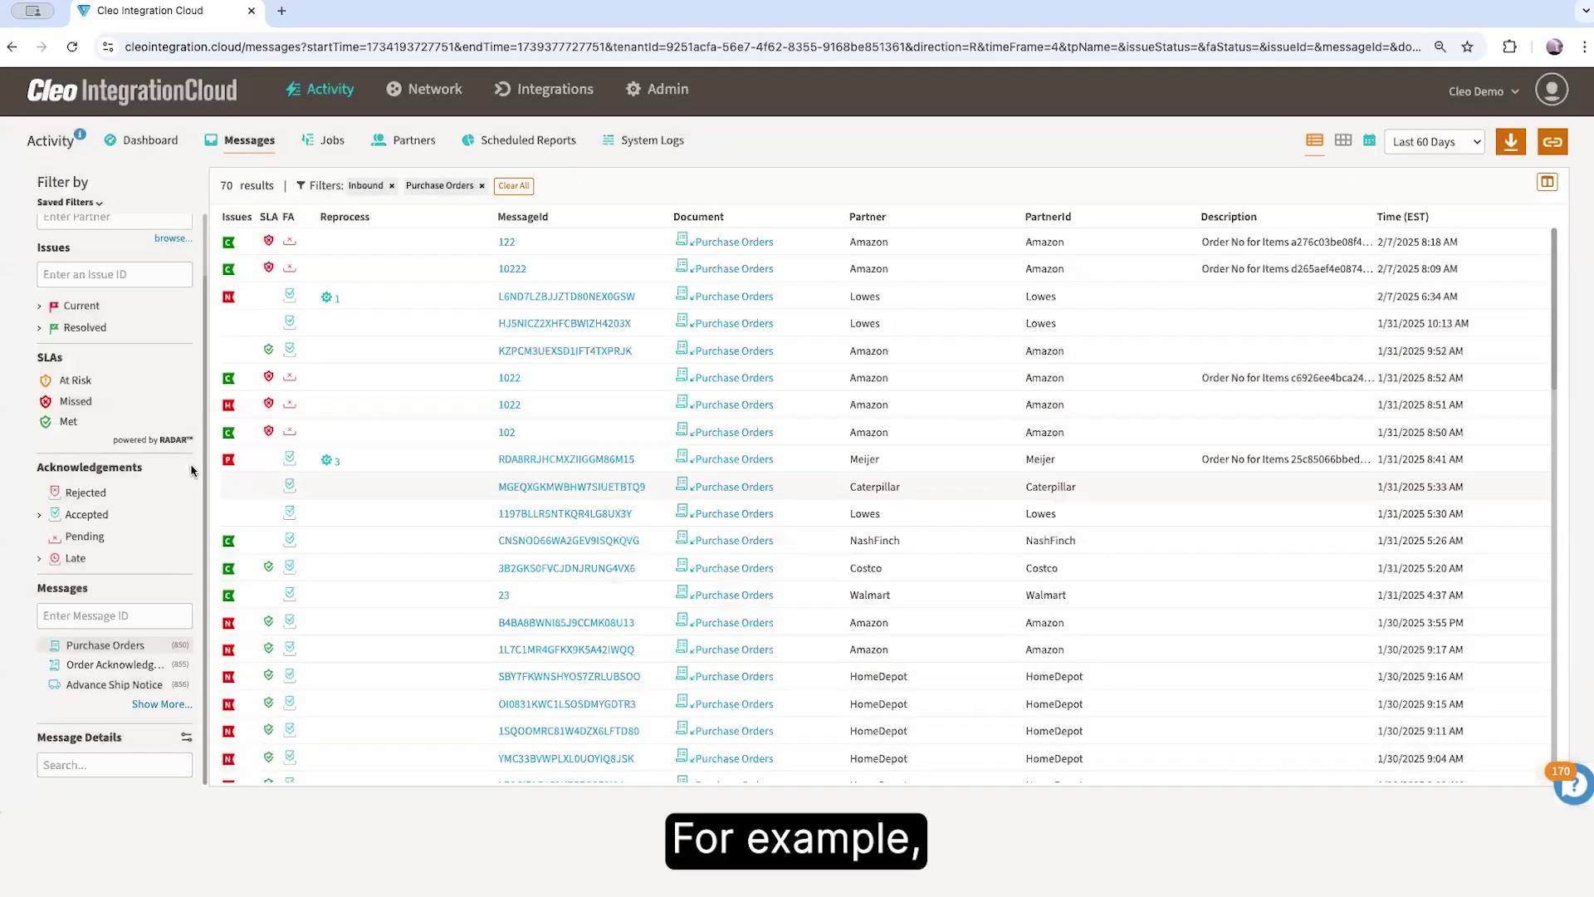
- Apply the saved filter Lowes Inbound Orders to the message list
{"action": "left_click", "coordinate": [71, 204]}
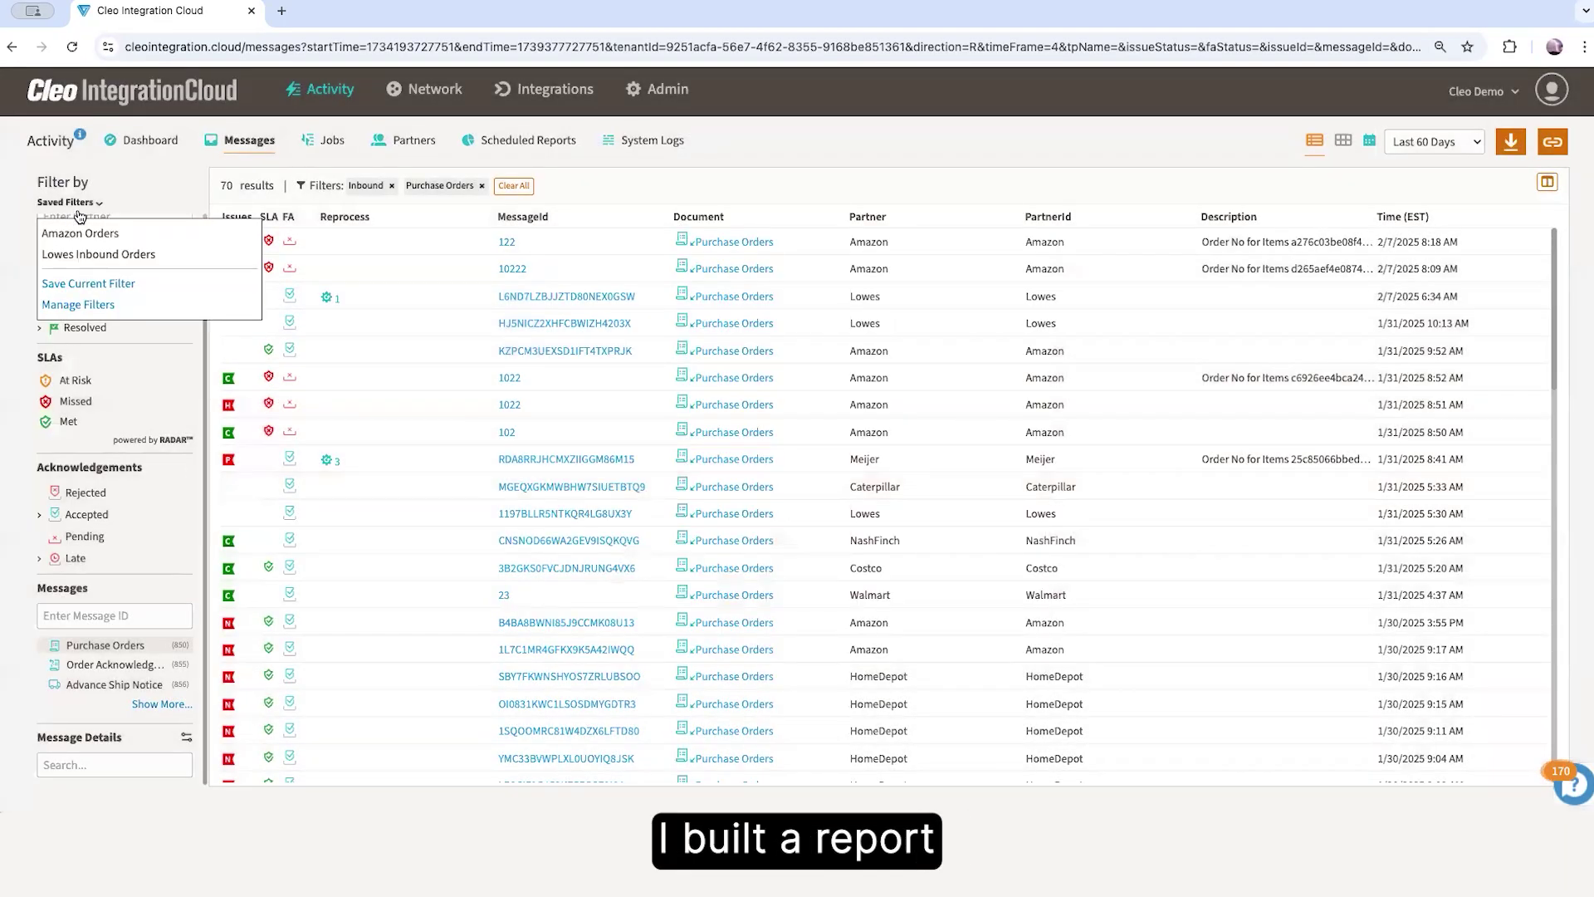
{"action": "left_click", "coordinate": [97, 255]}
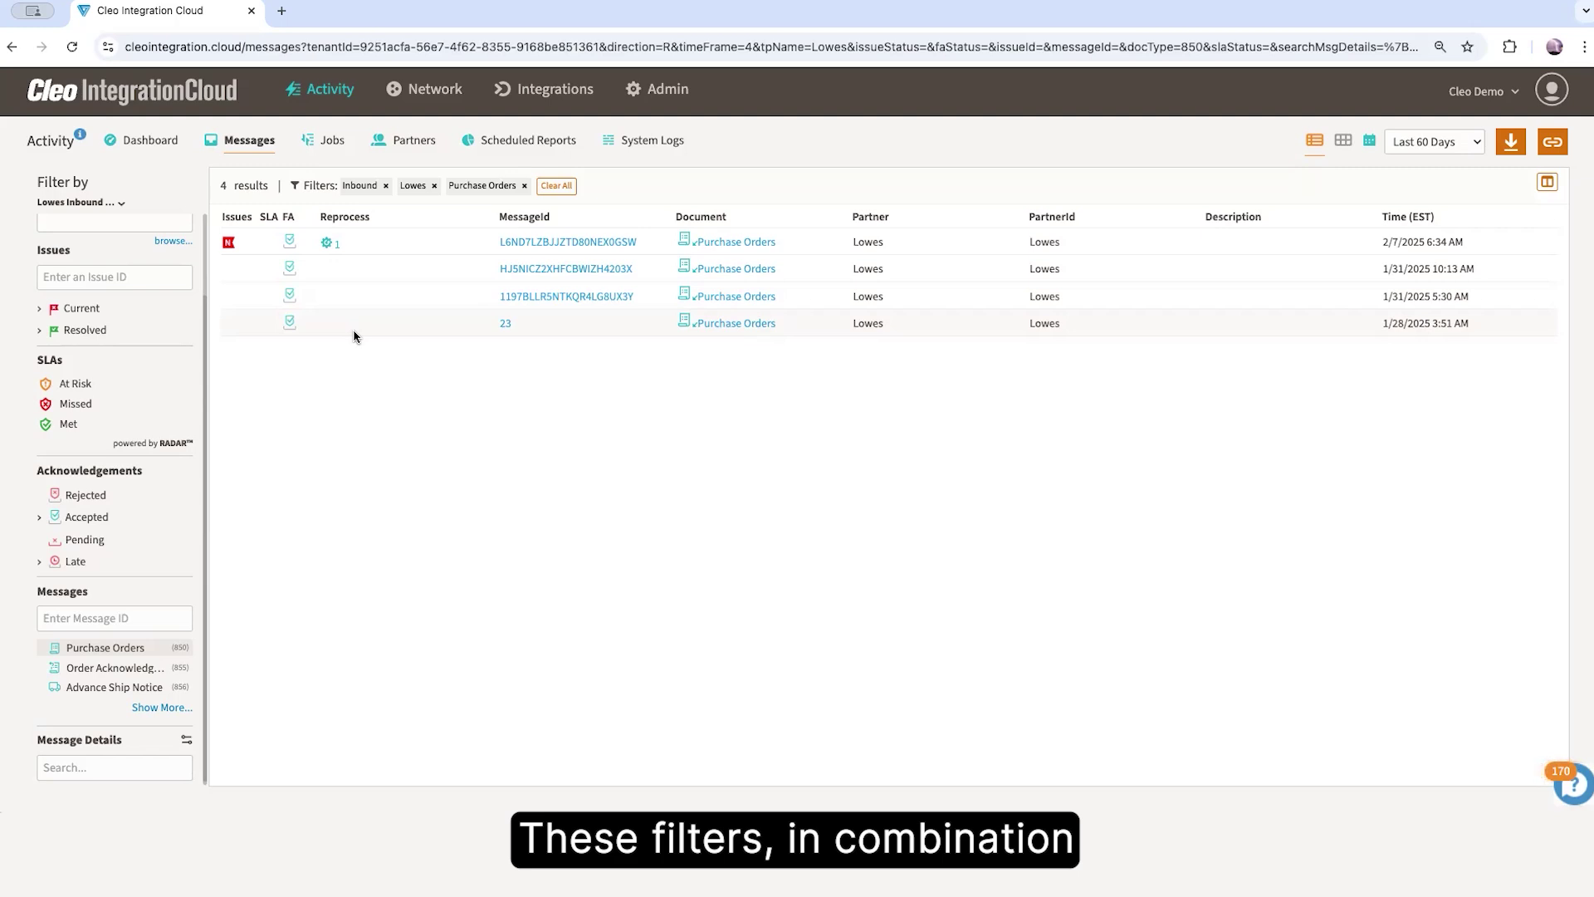
- Review the settings of the OB Invoices scheduled report and return to the list of scheduled reports
{"action": "left_click", "coordinate": [536, 148]}
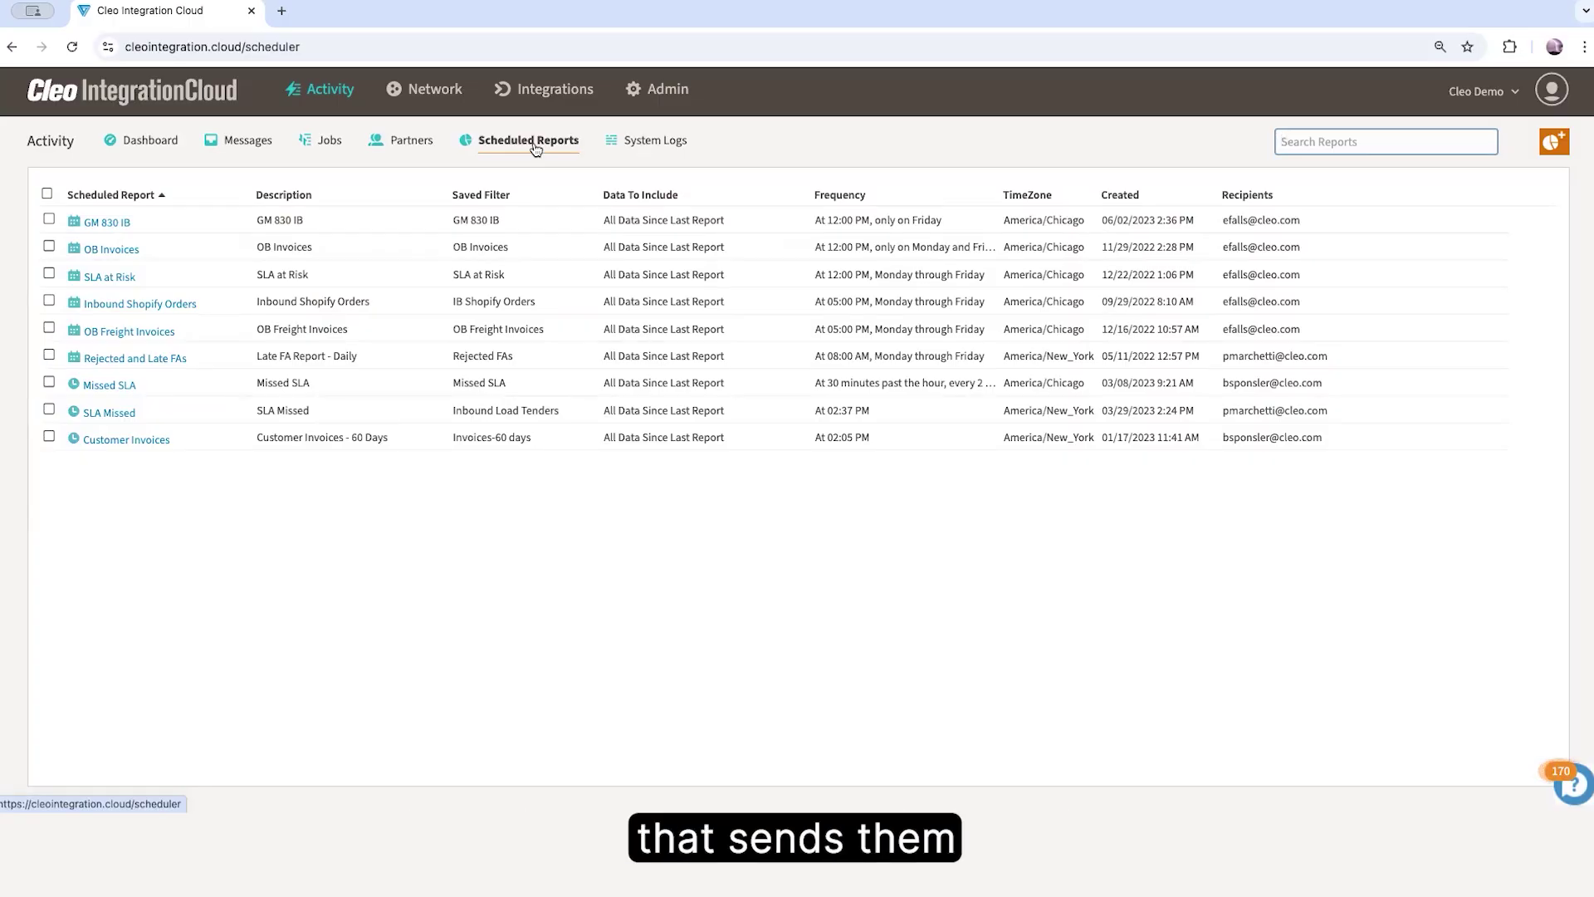
{"action": "left_click", "coordinate": [127, 252]}
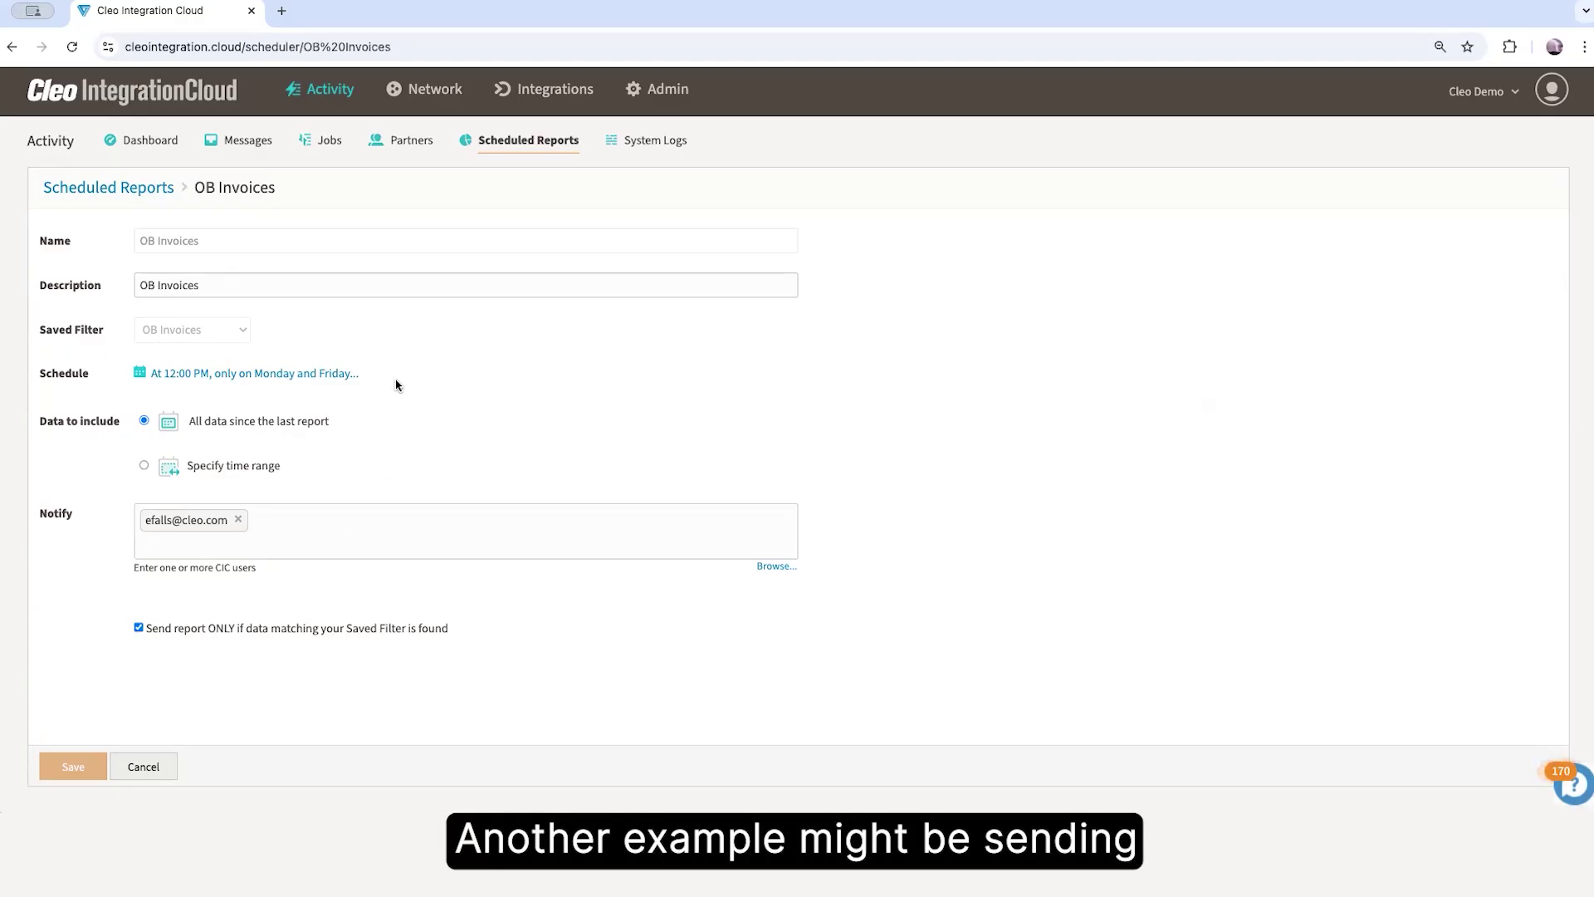
{"action": "left_click", "coordinate": [116, 195]}
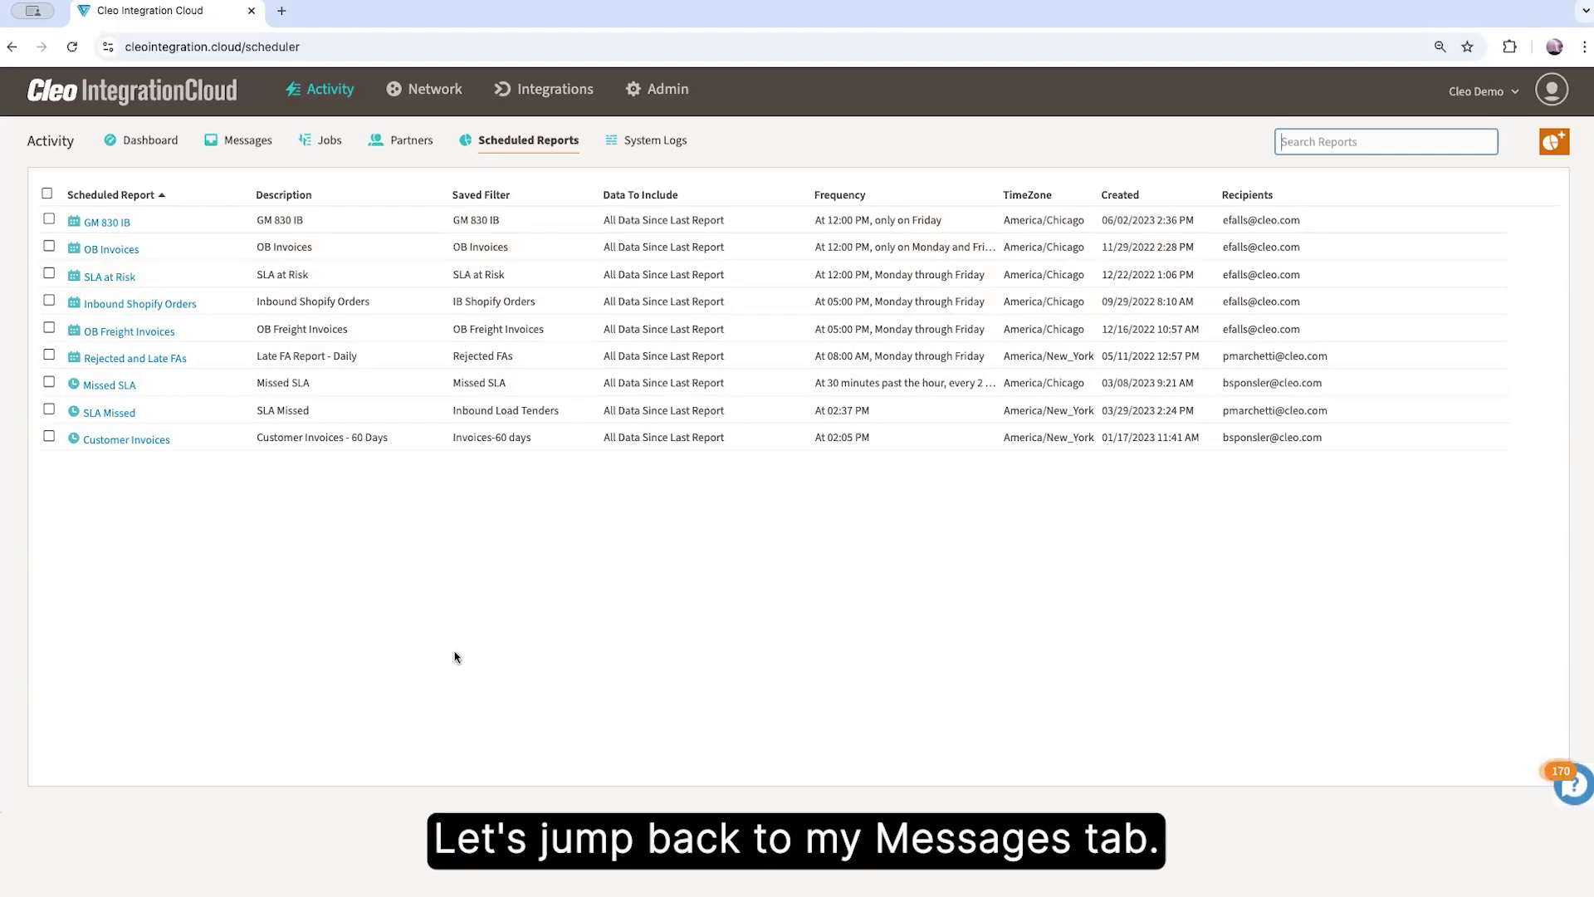
- Open the Lowes purchase order of 1/31/2025 10:13 AM and review its order acknowledgement, advance ship notice and invoice
{"action": "left_click", "coordinate": [243, 141]}
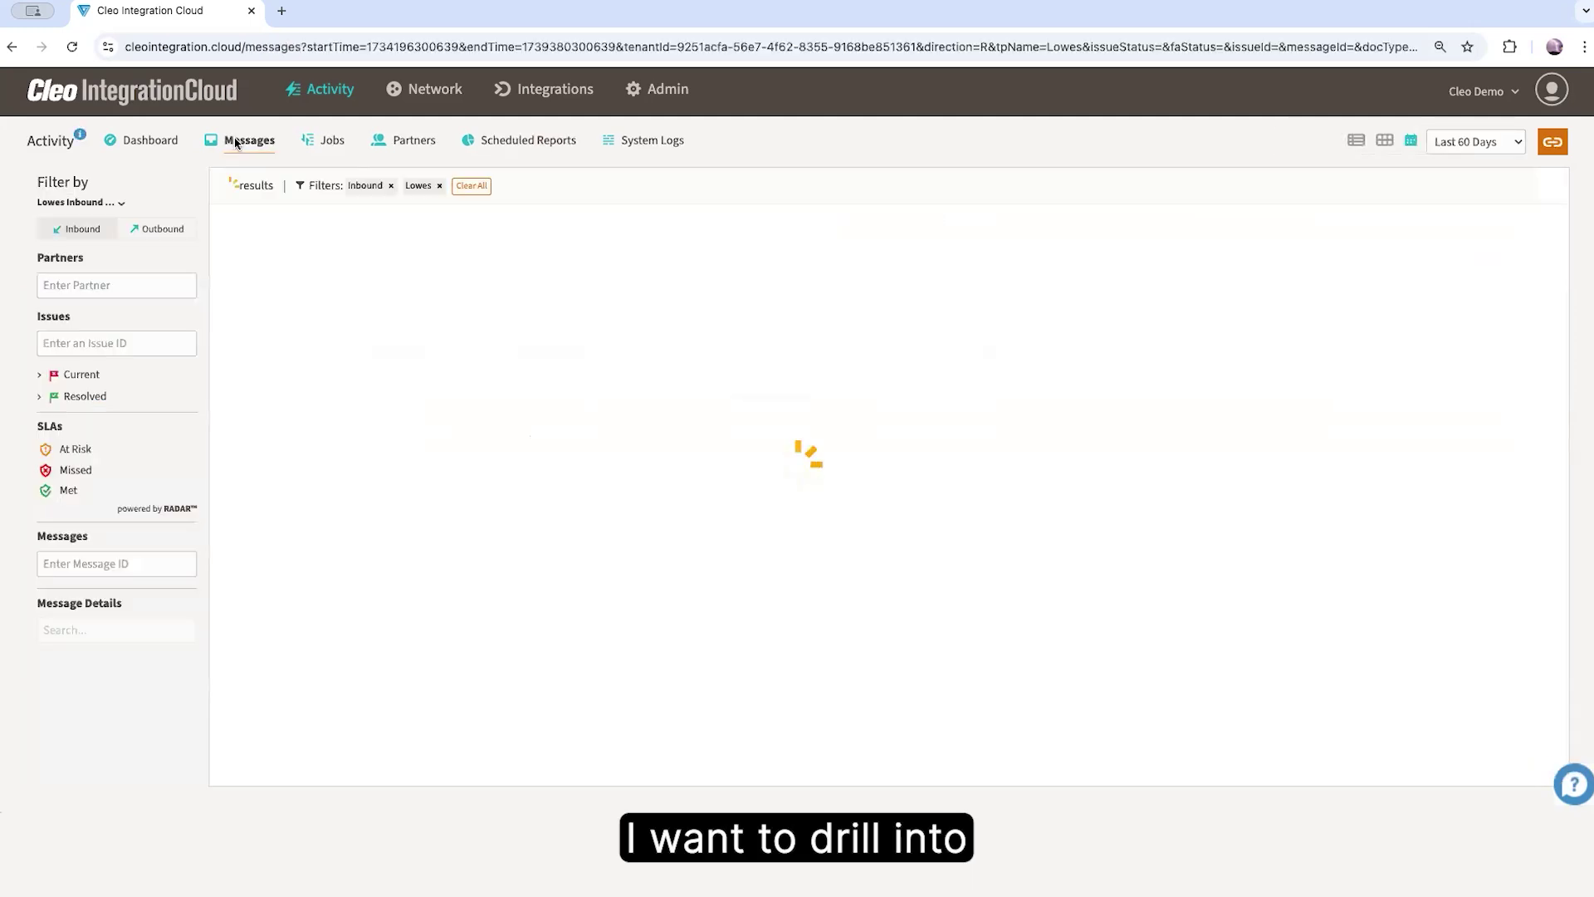
{"action": "left_click", "coordinate": [539, 269]}
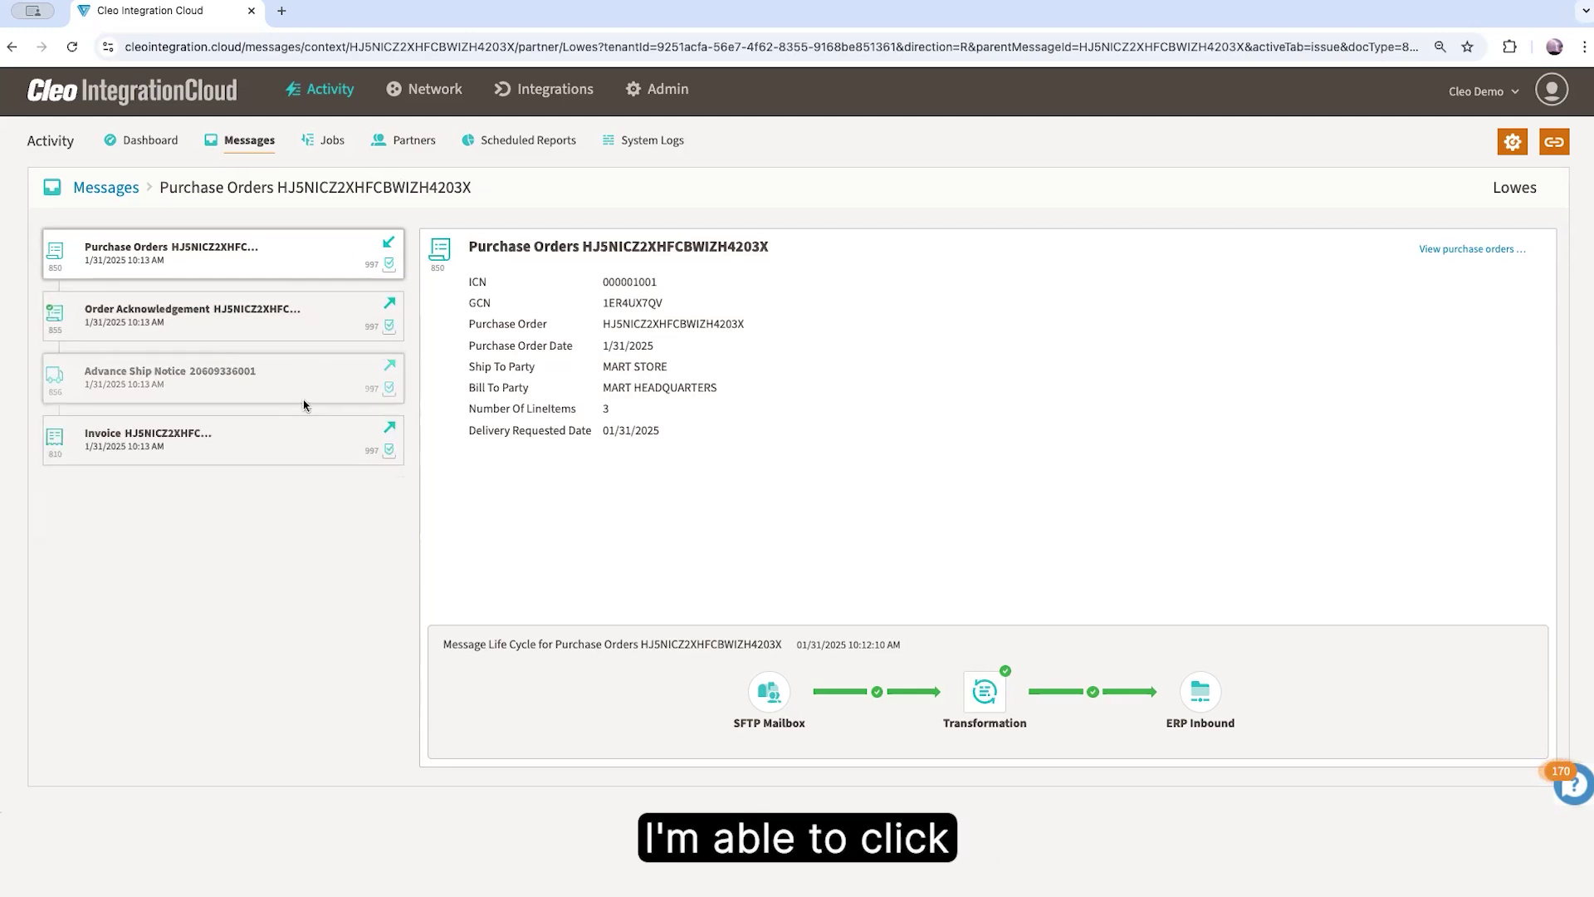
{"action": "left_click", "coordinate": [291, 332]}
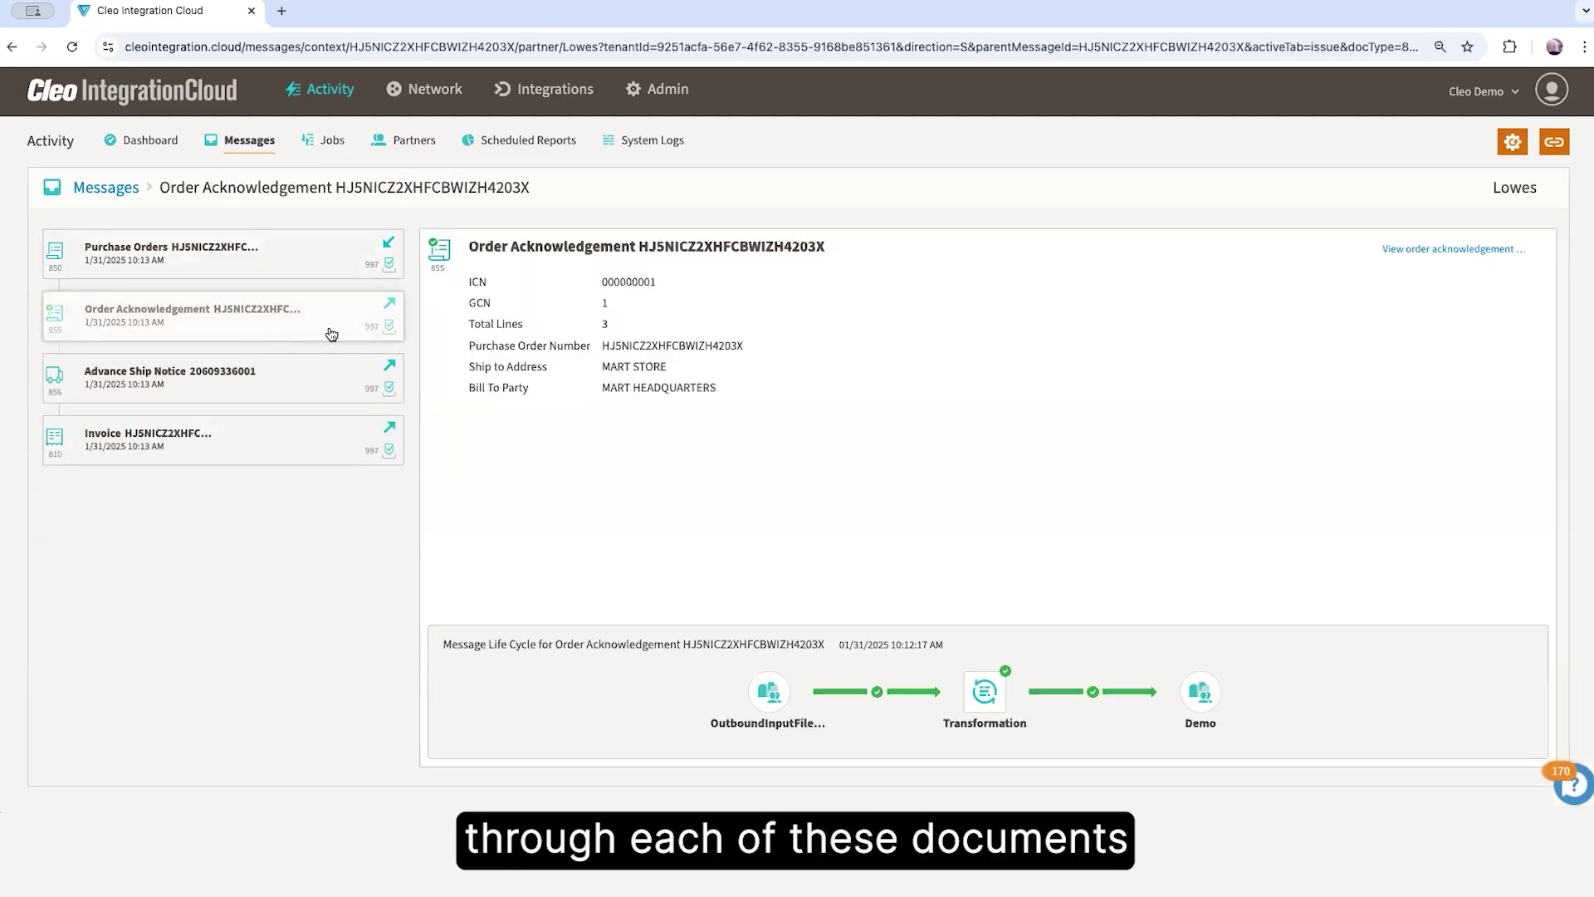
{"action": "left_click", "coordinate": [290, 372]}
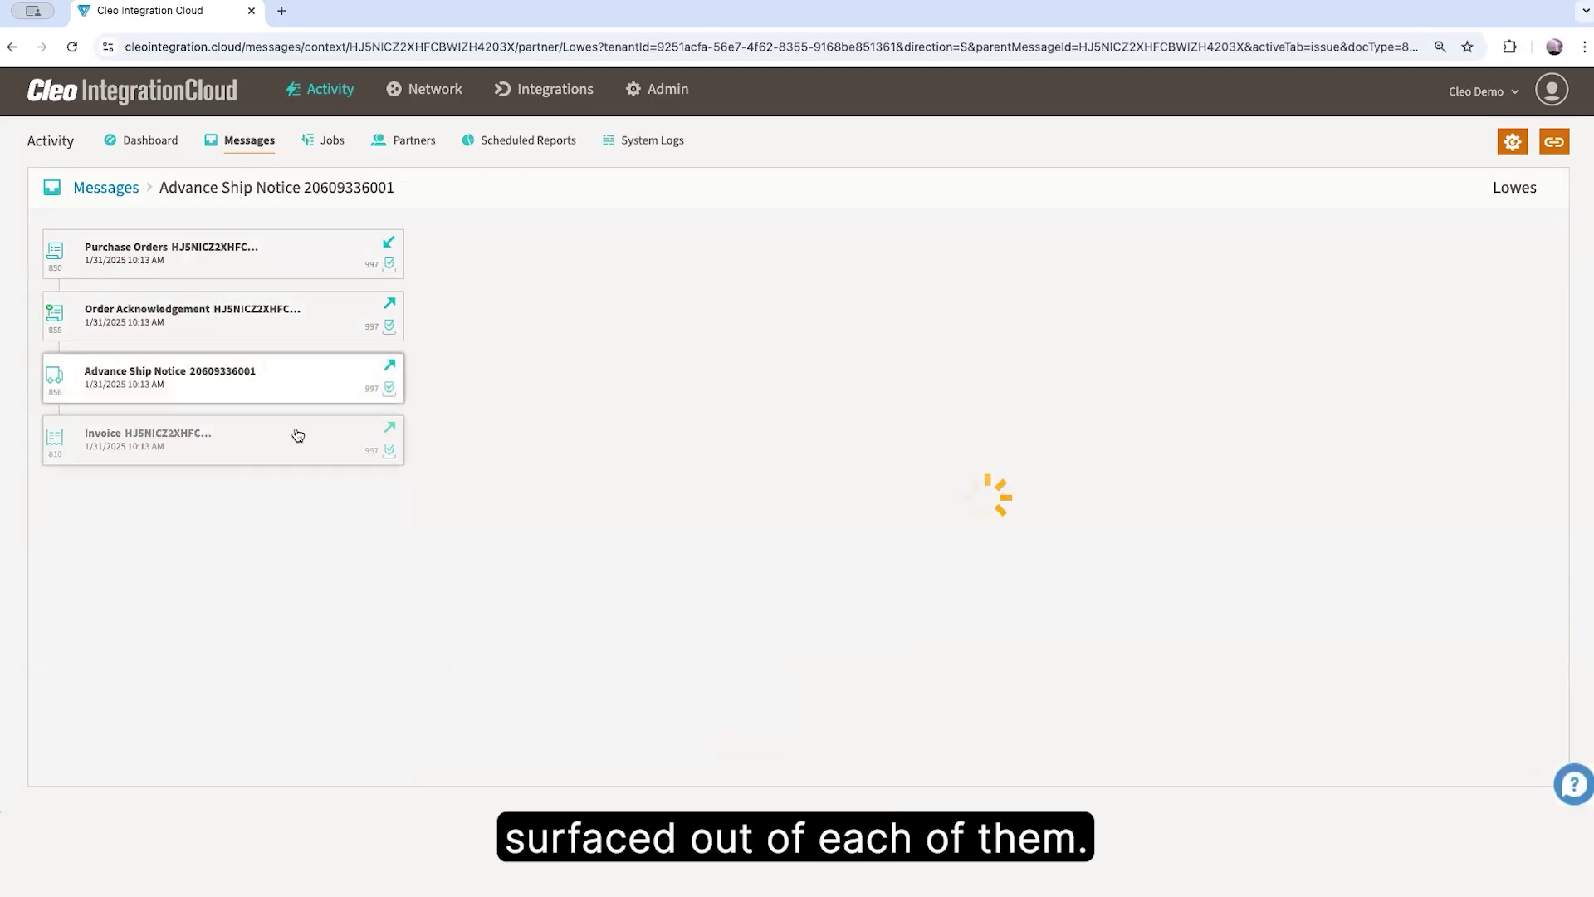
{"action": "left_click", "coordinate": [296, 437]}
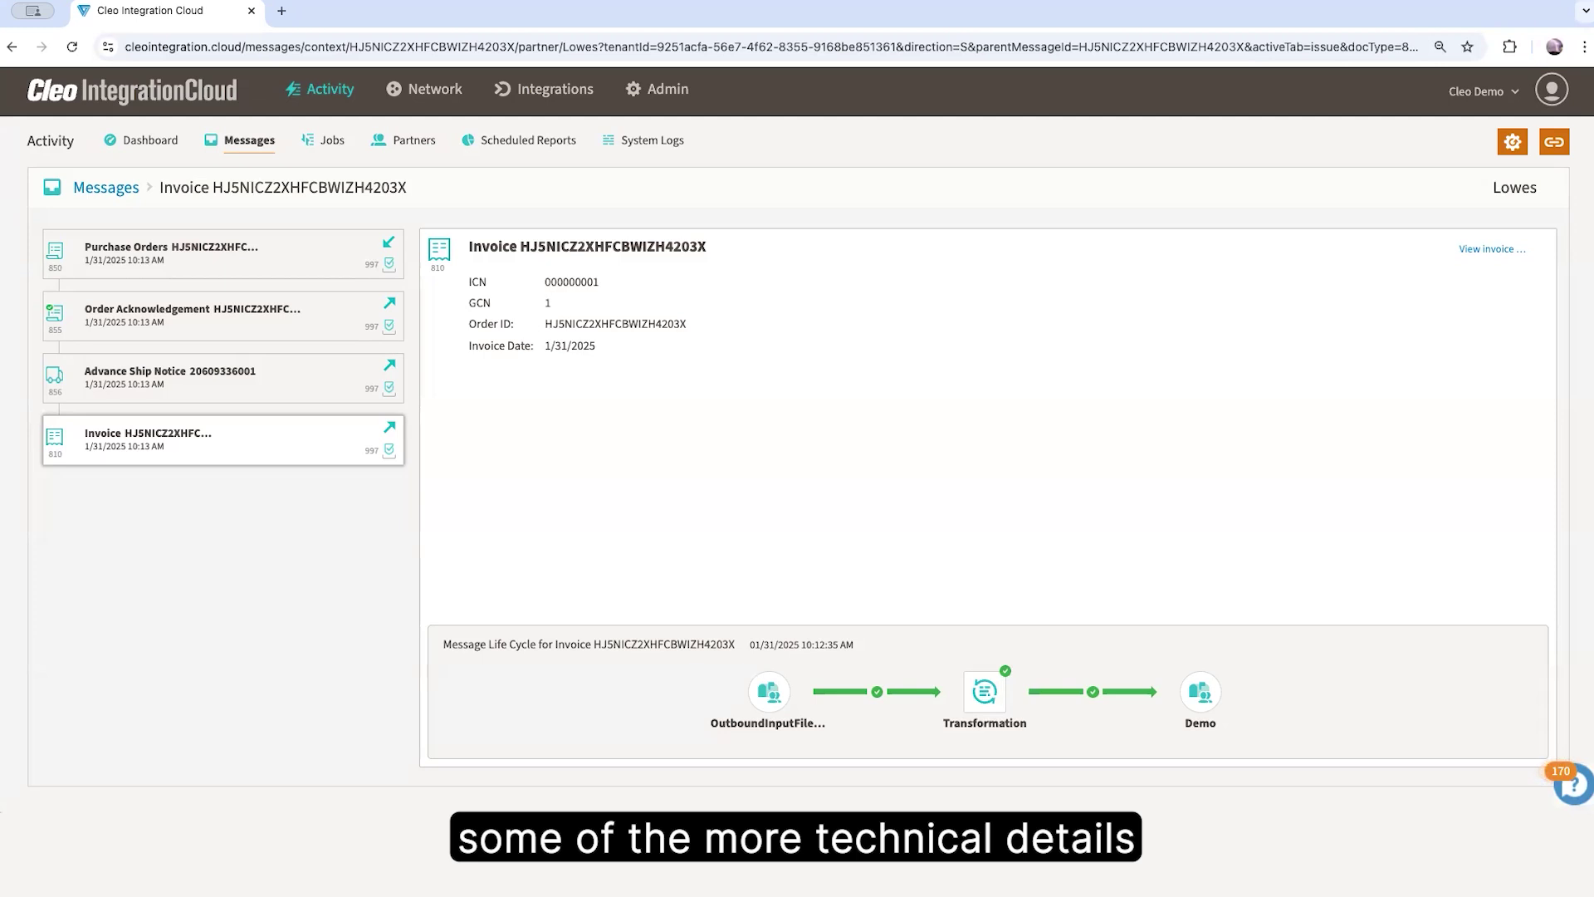
- View the original message, translated message and functional acknowledgement of the Lowes purchase order
{"action": "left_click", "coordinate": [273, 249]}
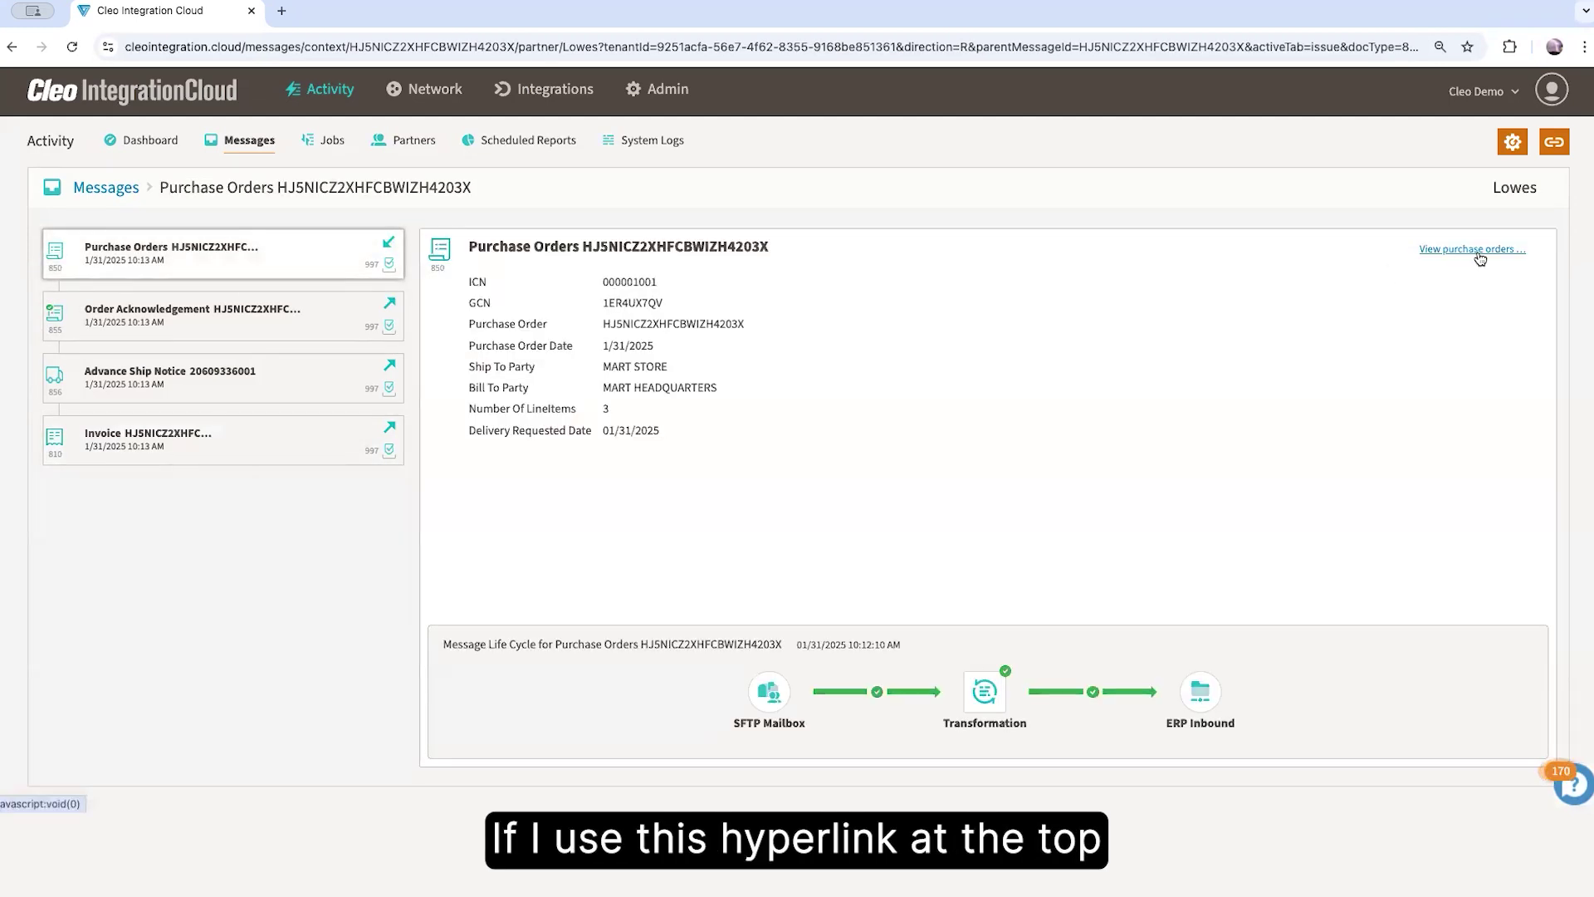
{"action": "left_click", "coordinate": [1473, 249]}
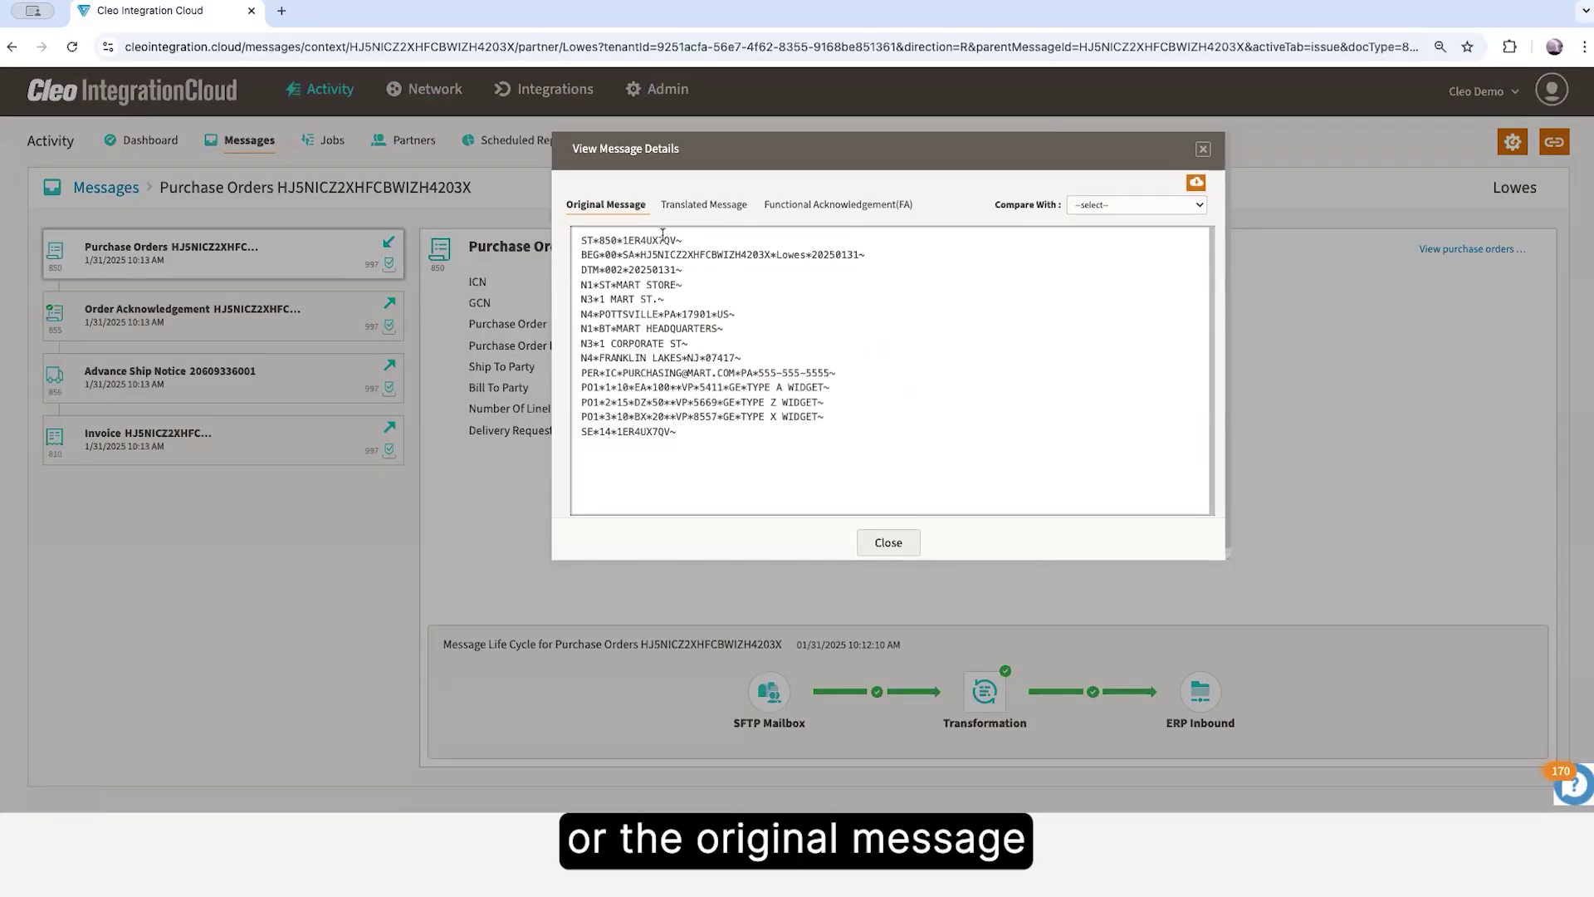
{"action": "left_click", "coordinate": [722, 210]}
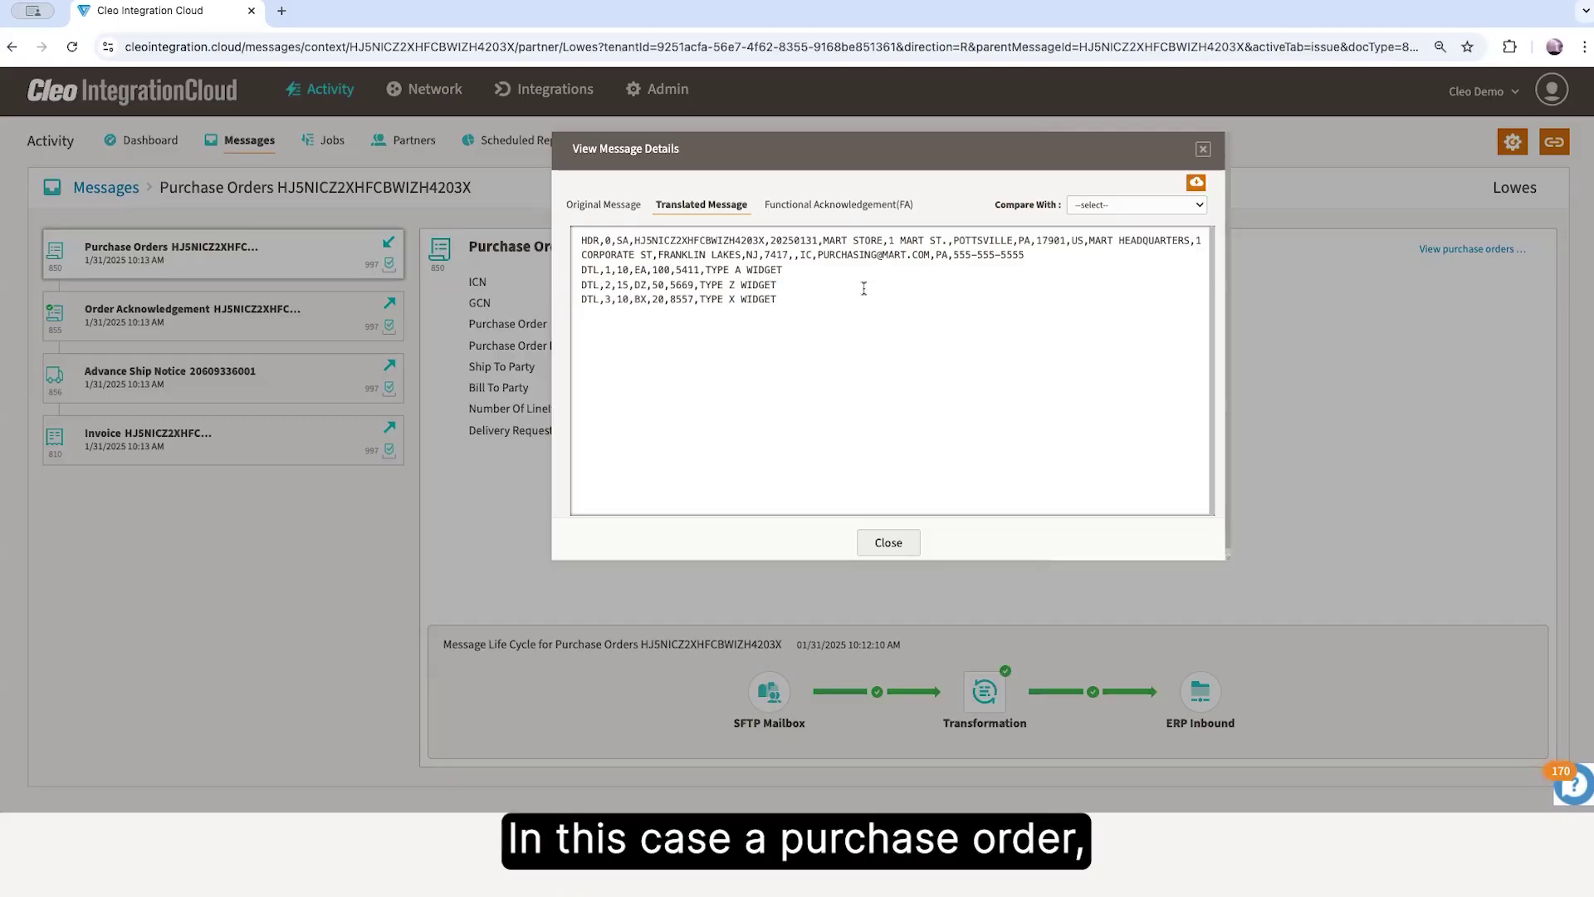
{"action": "left_click", "coordinate": [820, 206]}
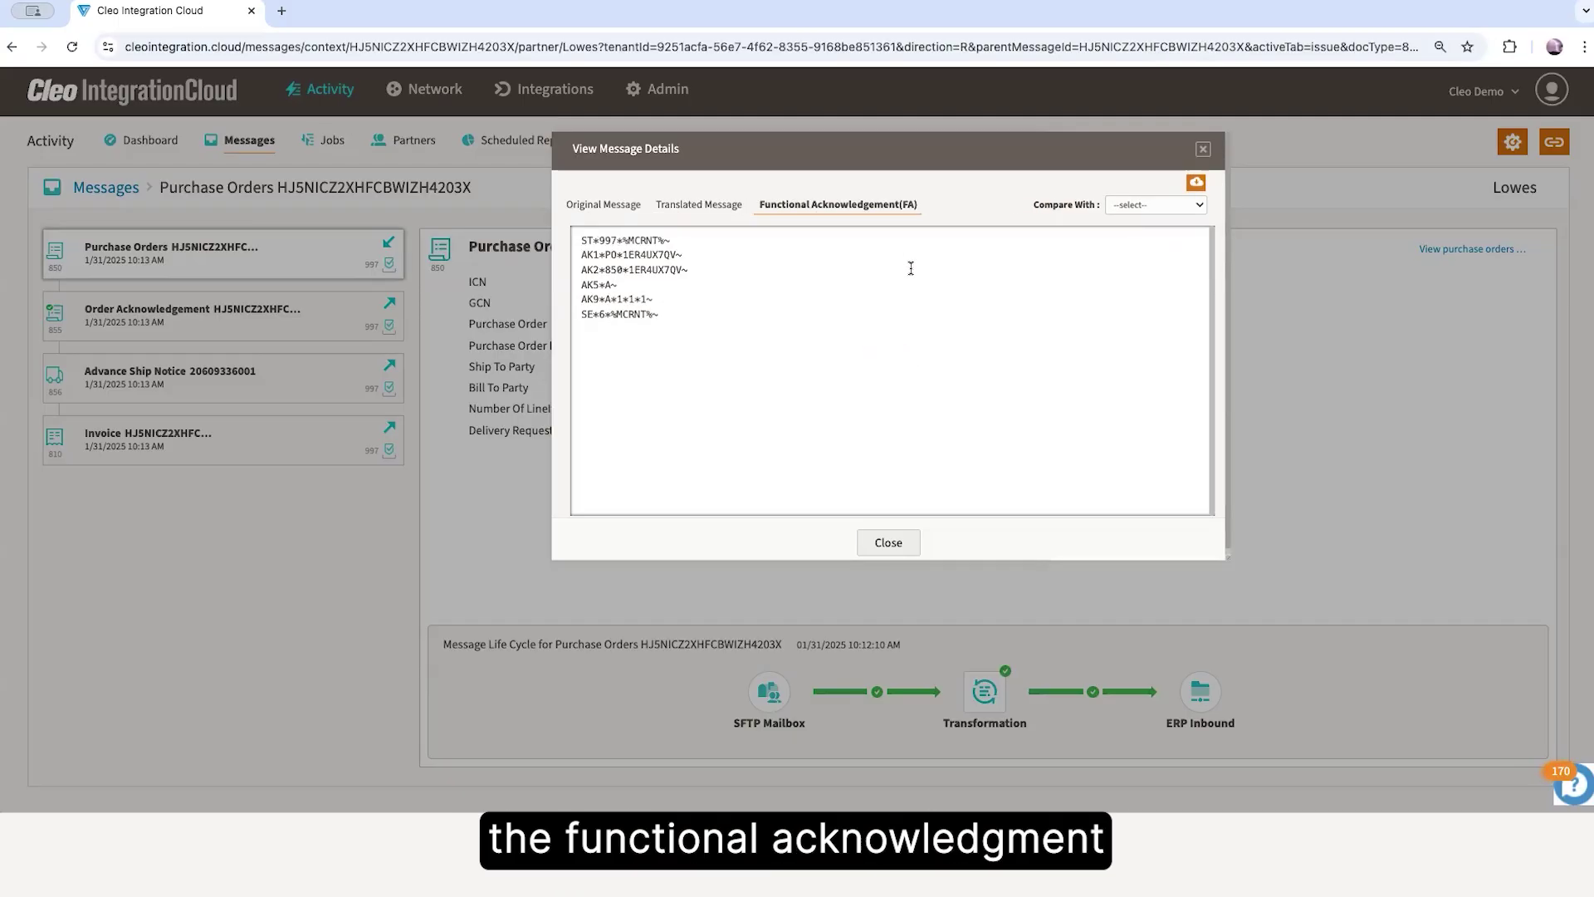
- Compare the purchase order's original message side by side with its translated message, and close the comparison
{"action": "left_click", "coordinate": [604, 210]}
{"action": "left_click", "coordinate": [1161, 205]}
{"action": "left_click", "coordinate": [1160, 220]}
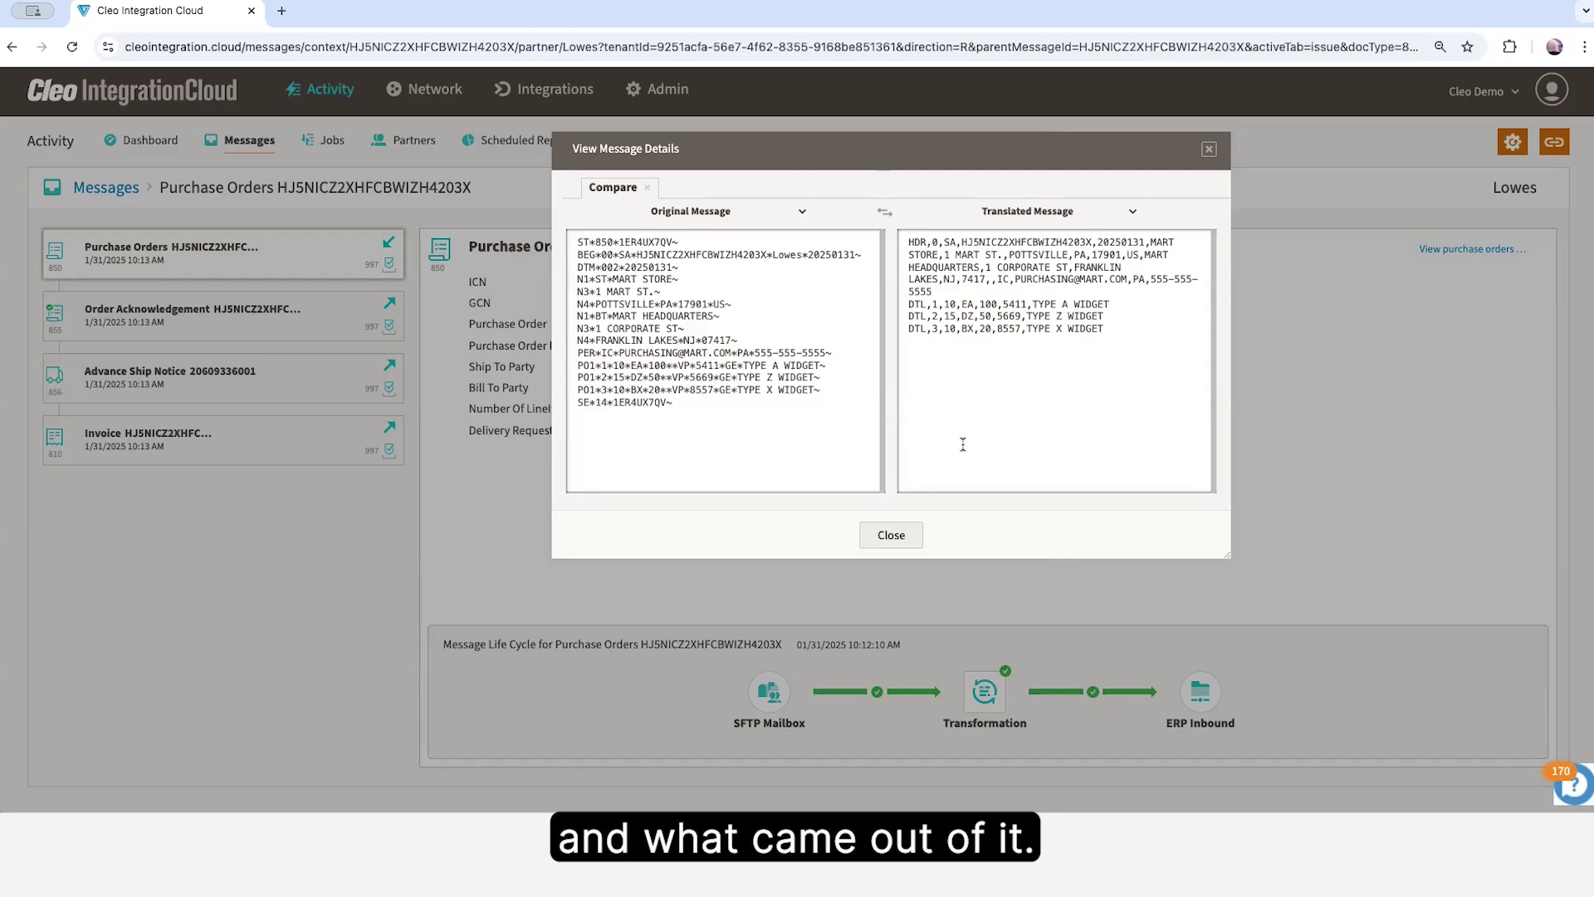
{"action": "left_click", "coordinate": [891, 534]}
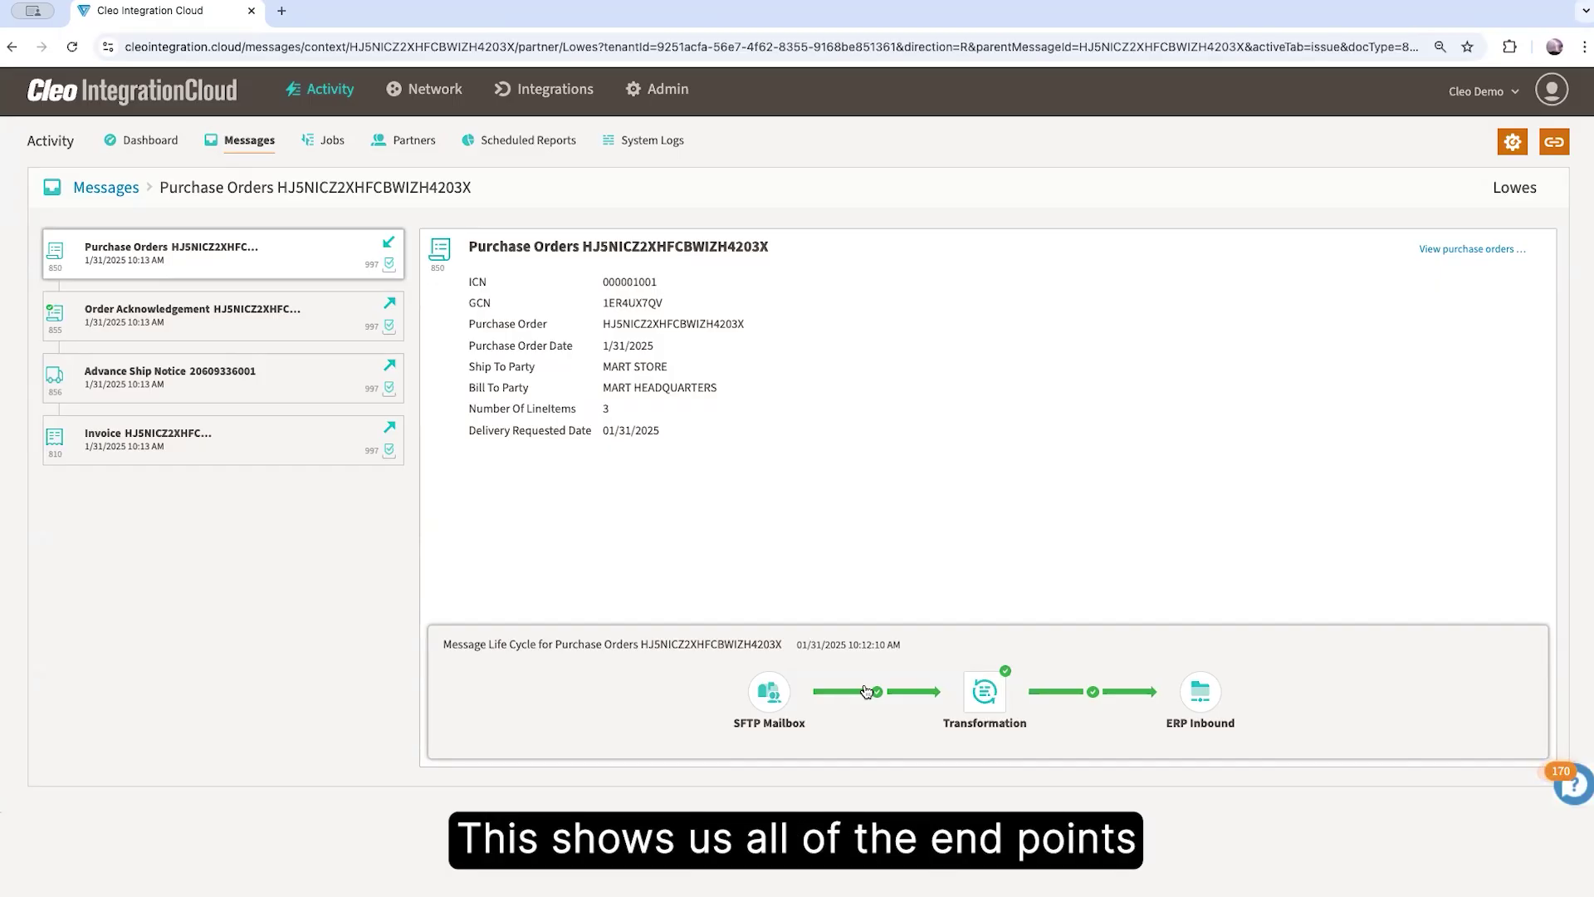
- Open the job behind the purchase order's life cycle and examine the payload and log of the SFTP Mailbox to Transformation transfer
{"action": "left_click", "coordinate": [930, 644]}
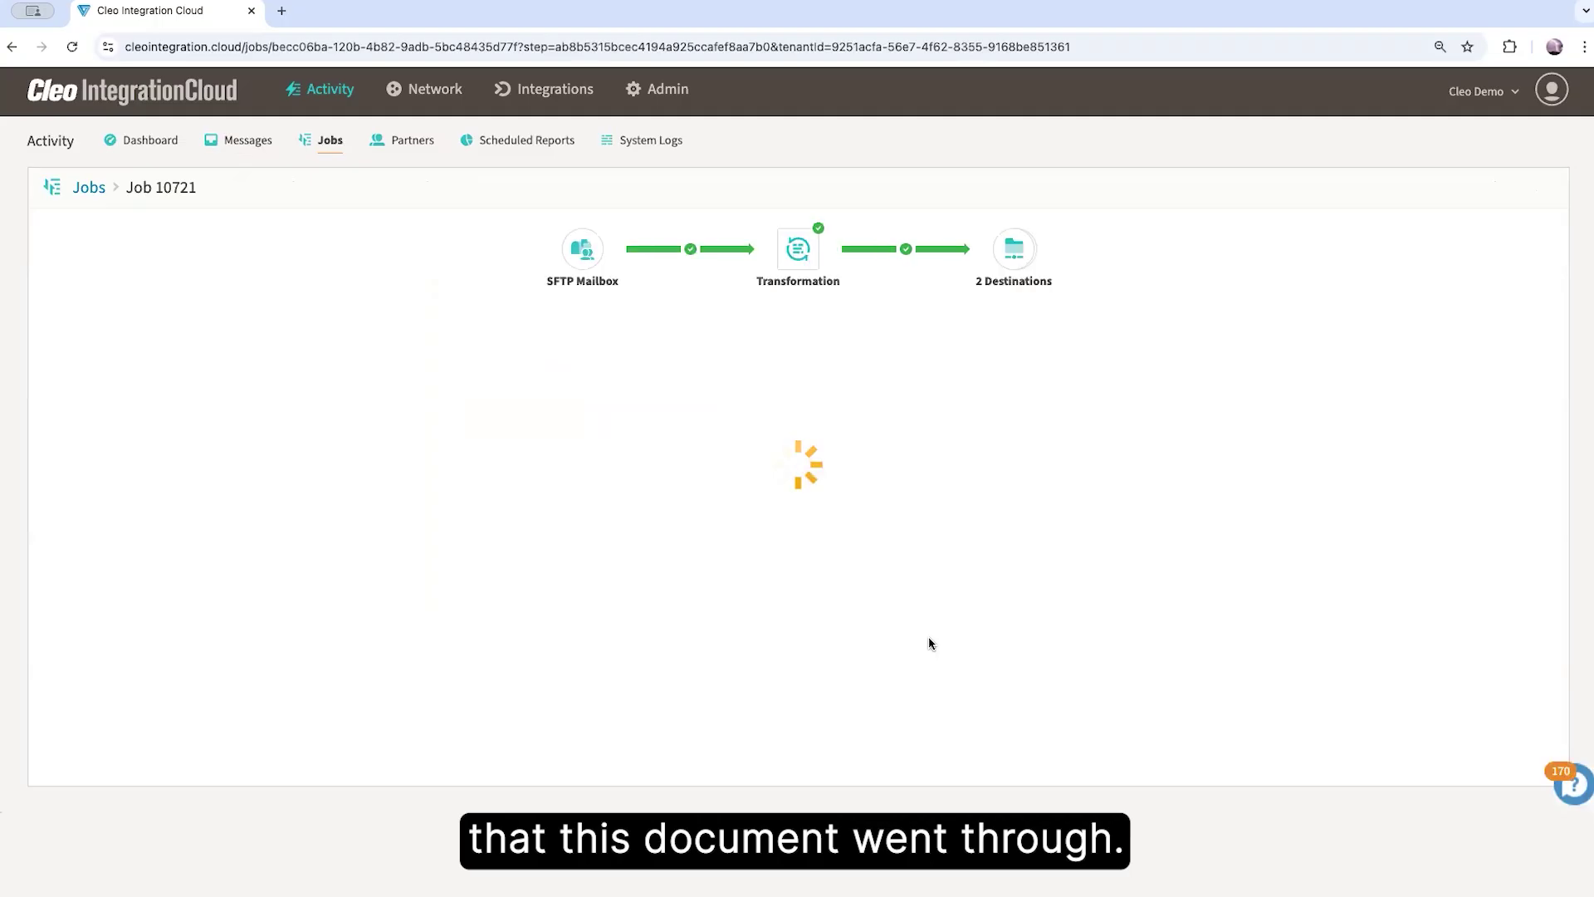
{"action": "left_click", "coordinate": [646, 253]}
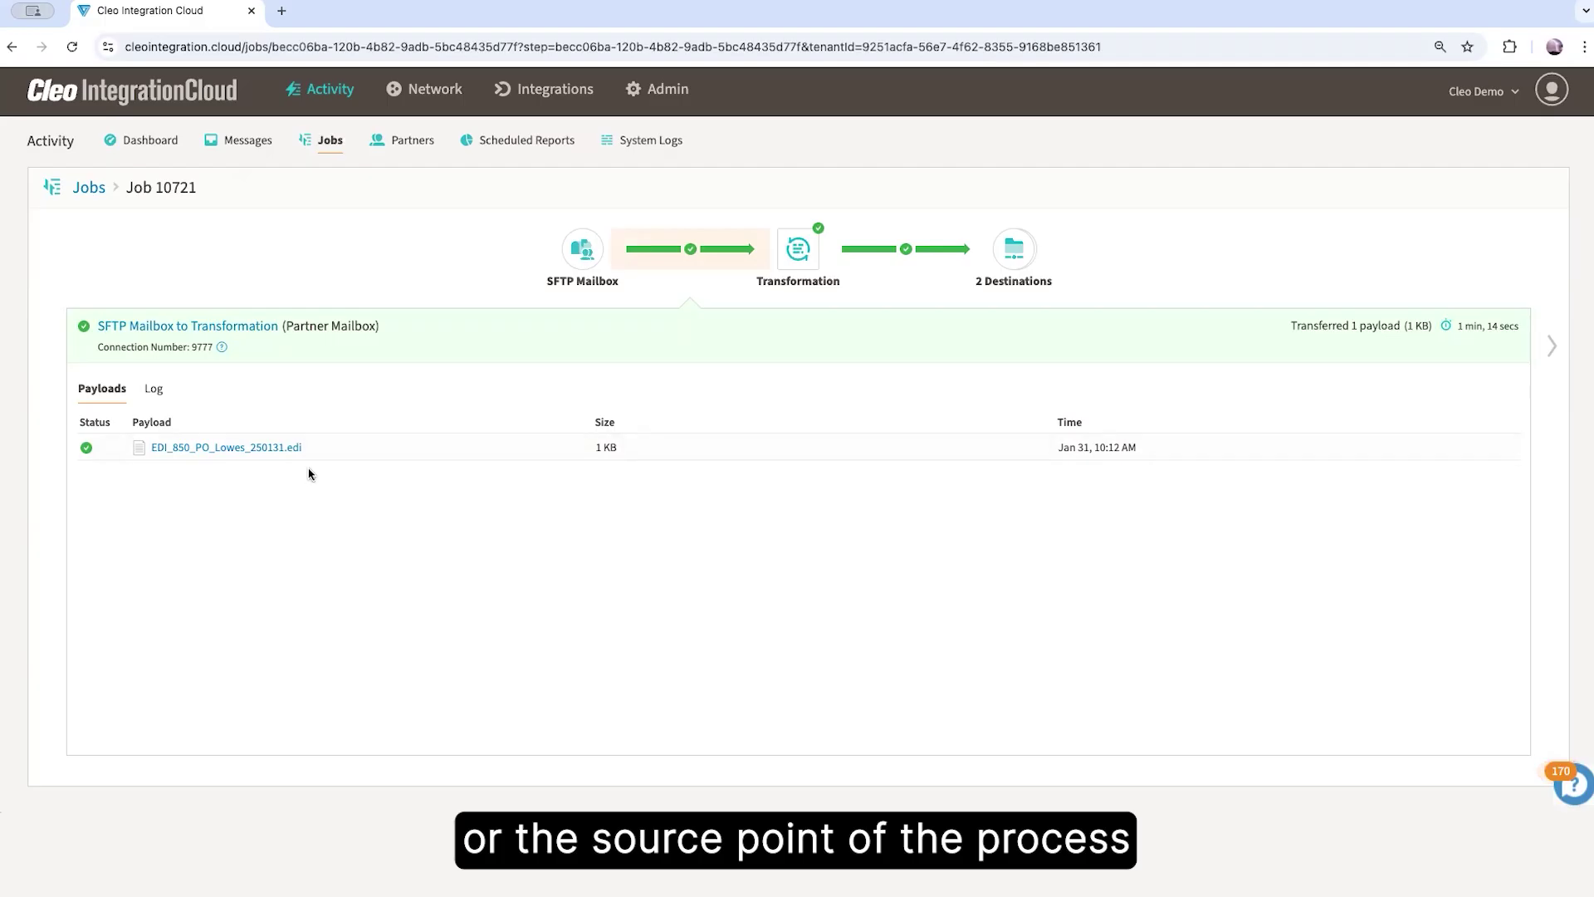
{"action": "left_click", "coordinate": [153, 390]}
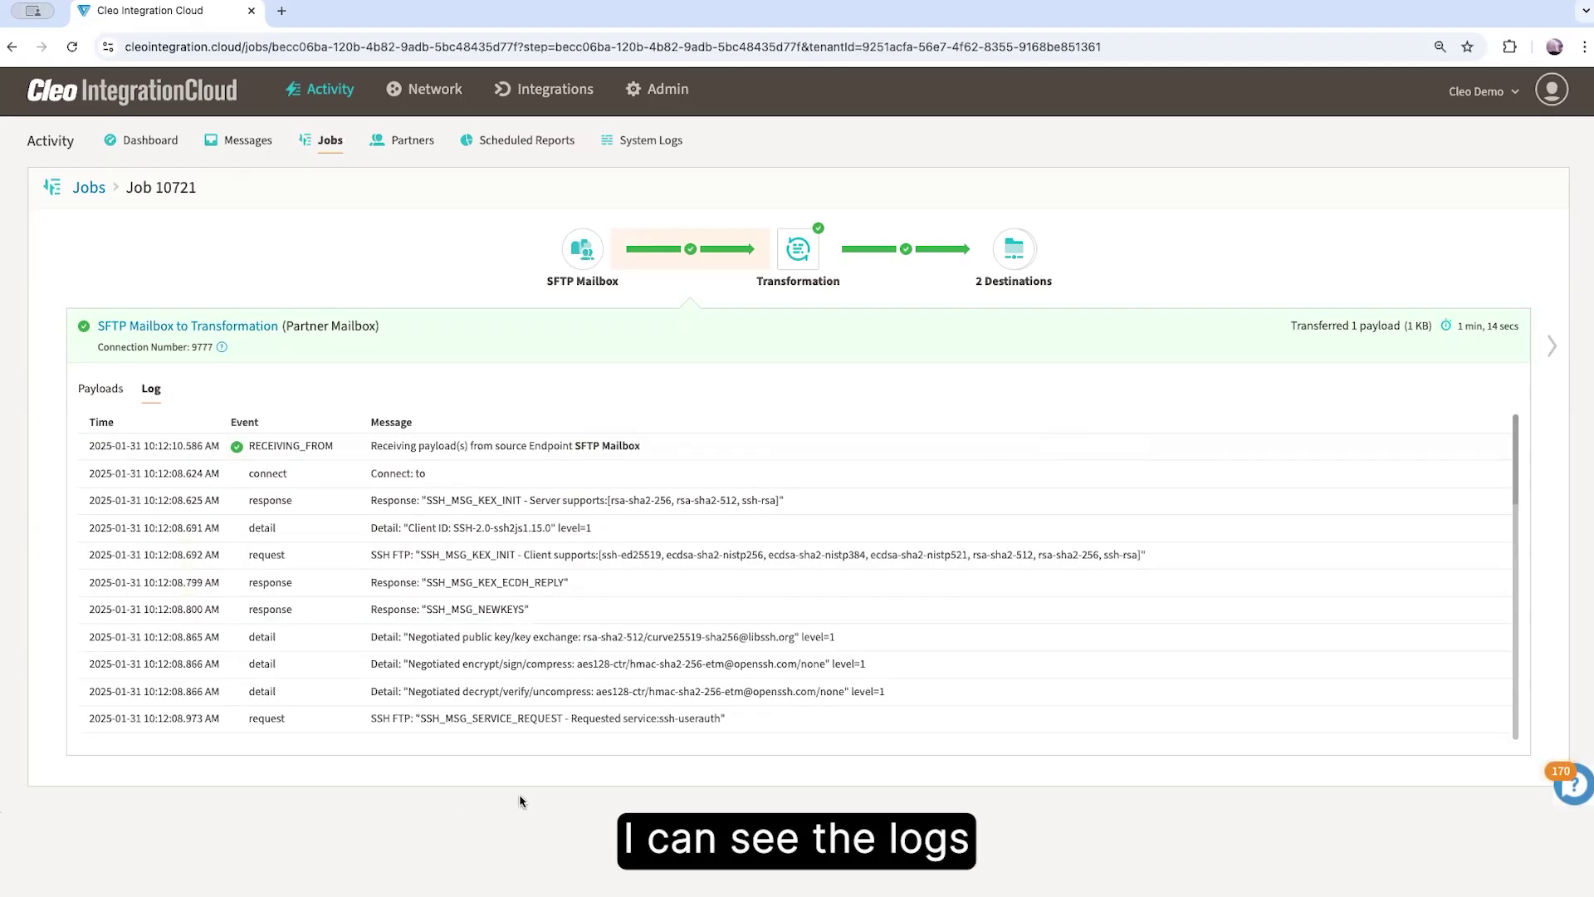
- Examine the job's Transformation logs for the ExtolStandardDeEnvelopingScript and ExtolOutboundFaAnalysis processes
{"action": "left_click", "coordinate": [798, 261]}
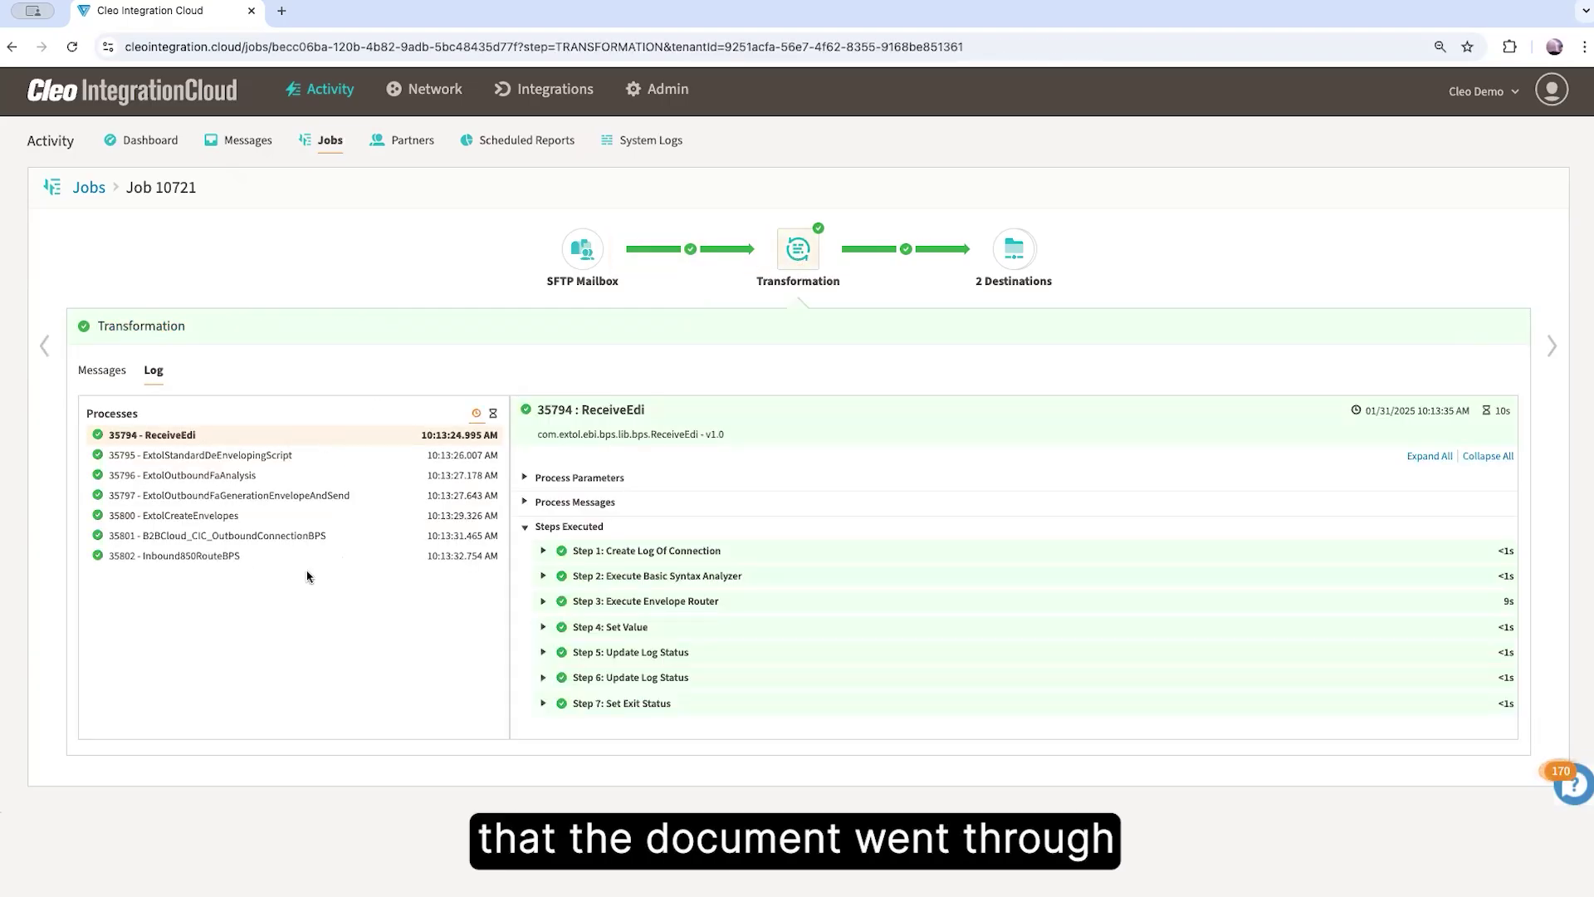
{"action": "left_click", "coordinate": [307, 456]}
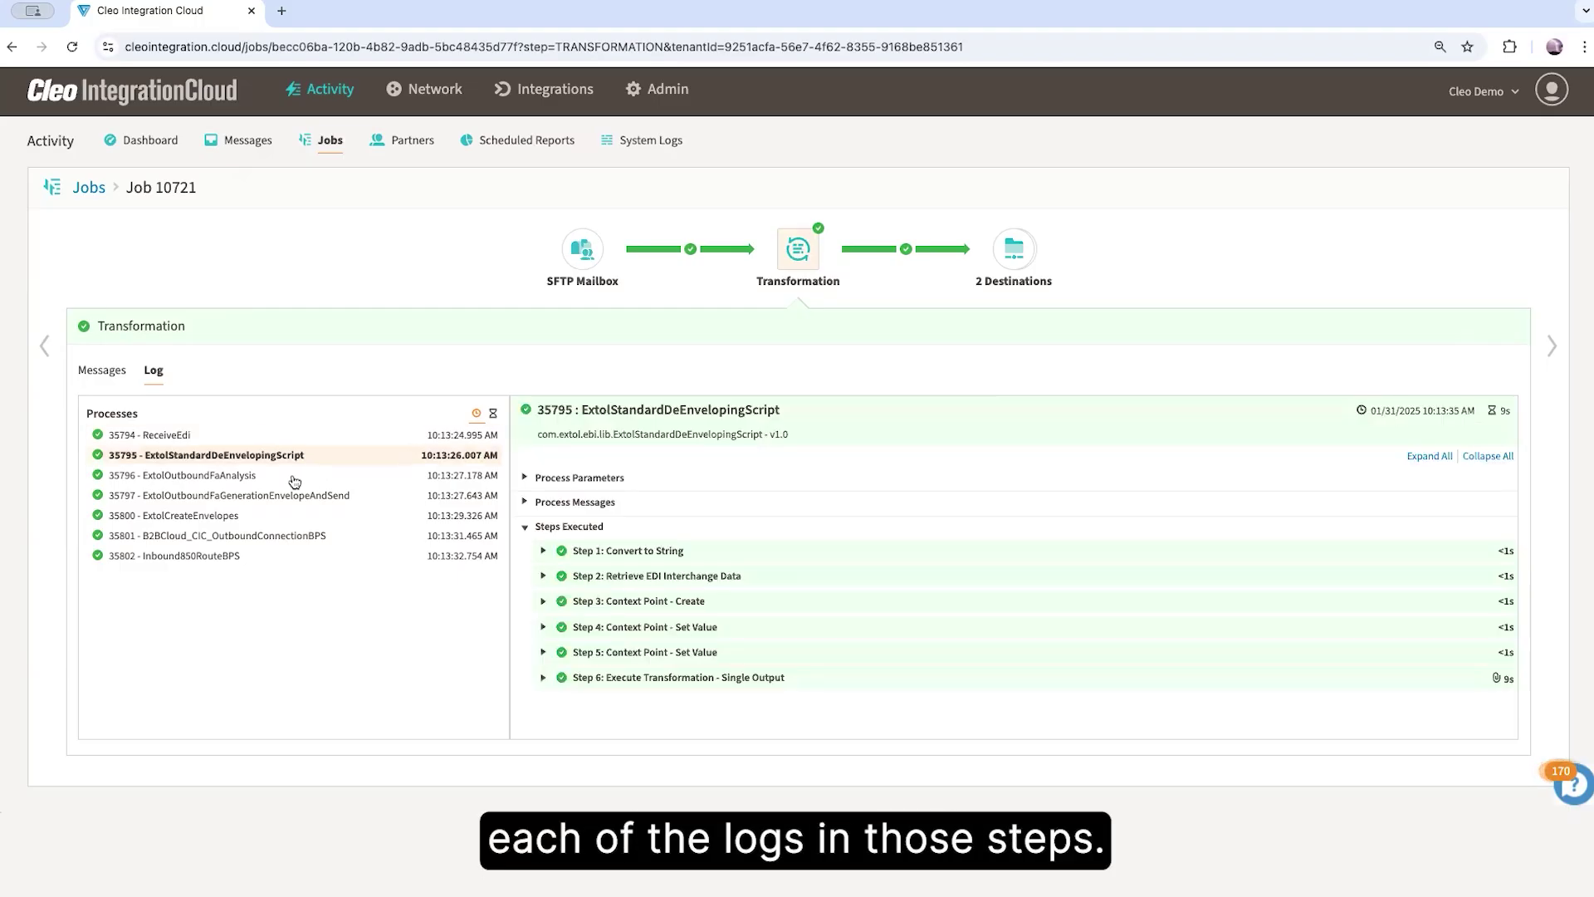
{"action": "left_click", "coordinate": [295, 480]}
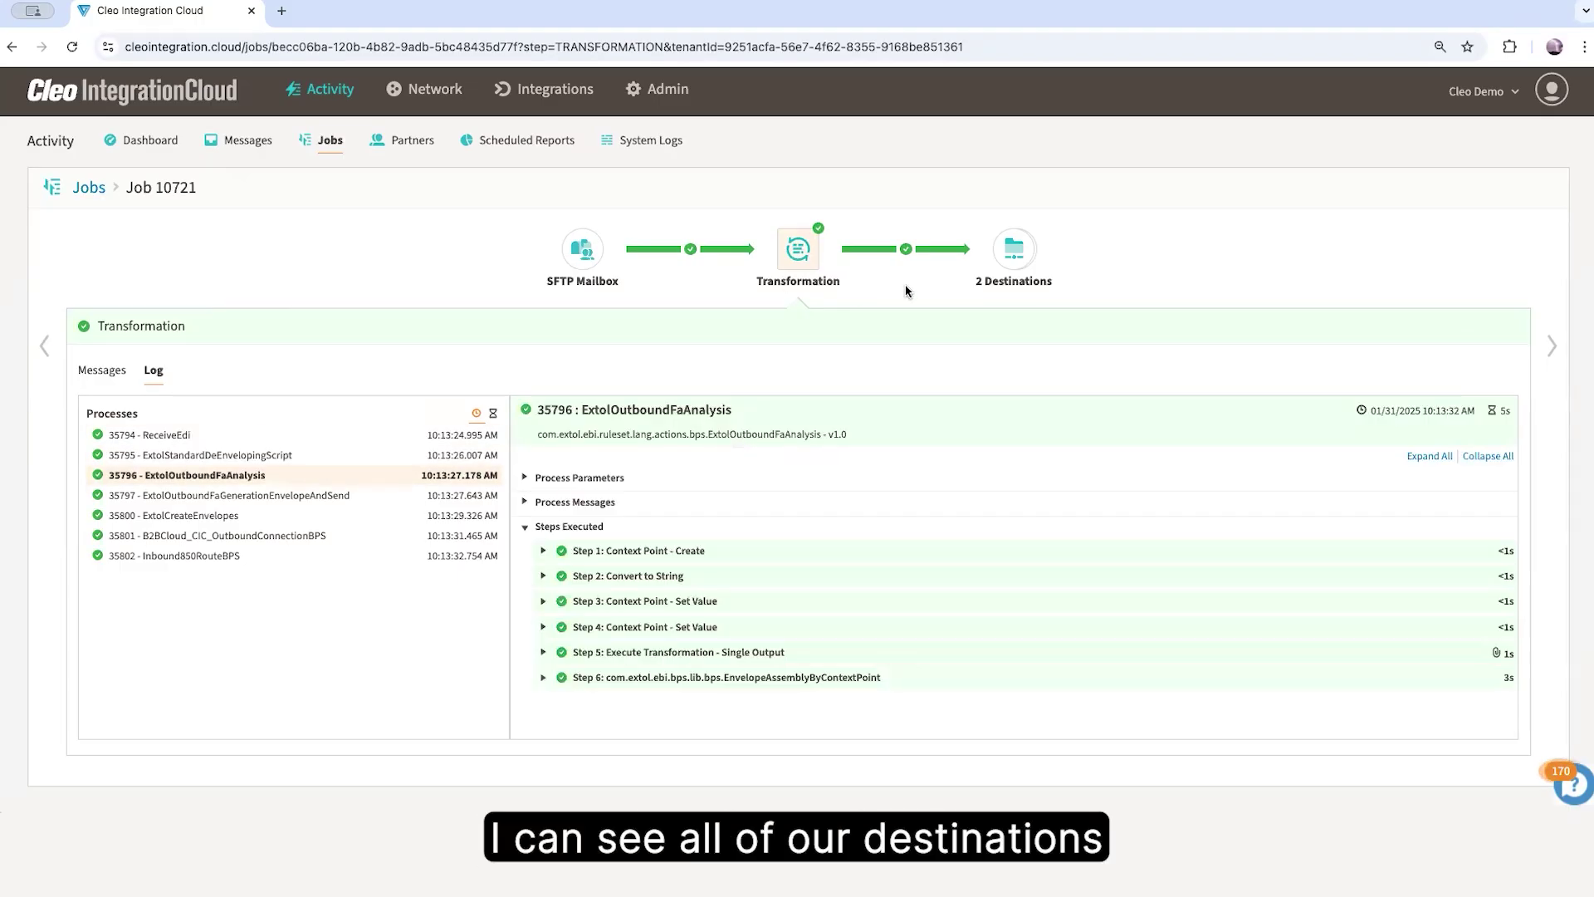
- Review the payload and log sent to the ERP Inbound destination, and open the Demo destination
{"action": "left_click", "coordinate": [947, 256]}
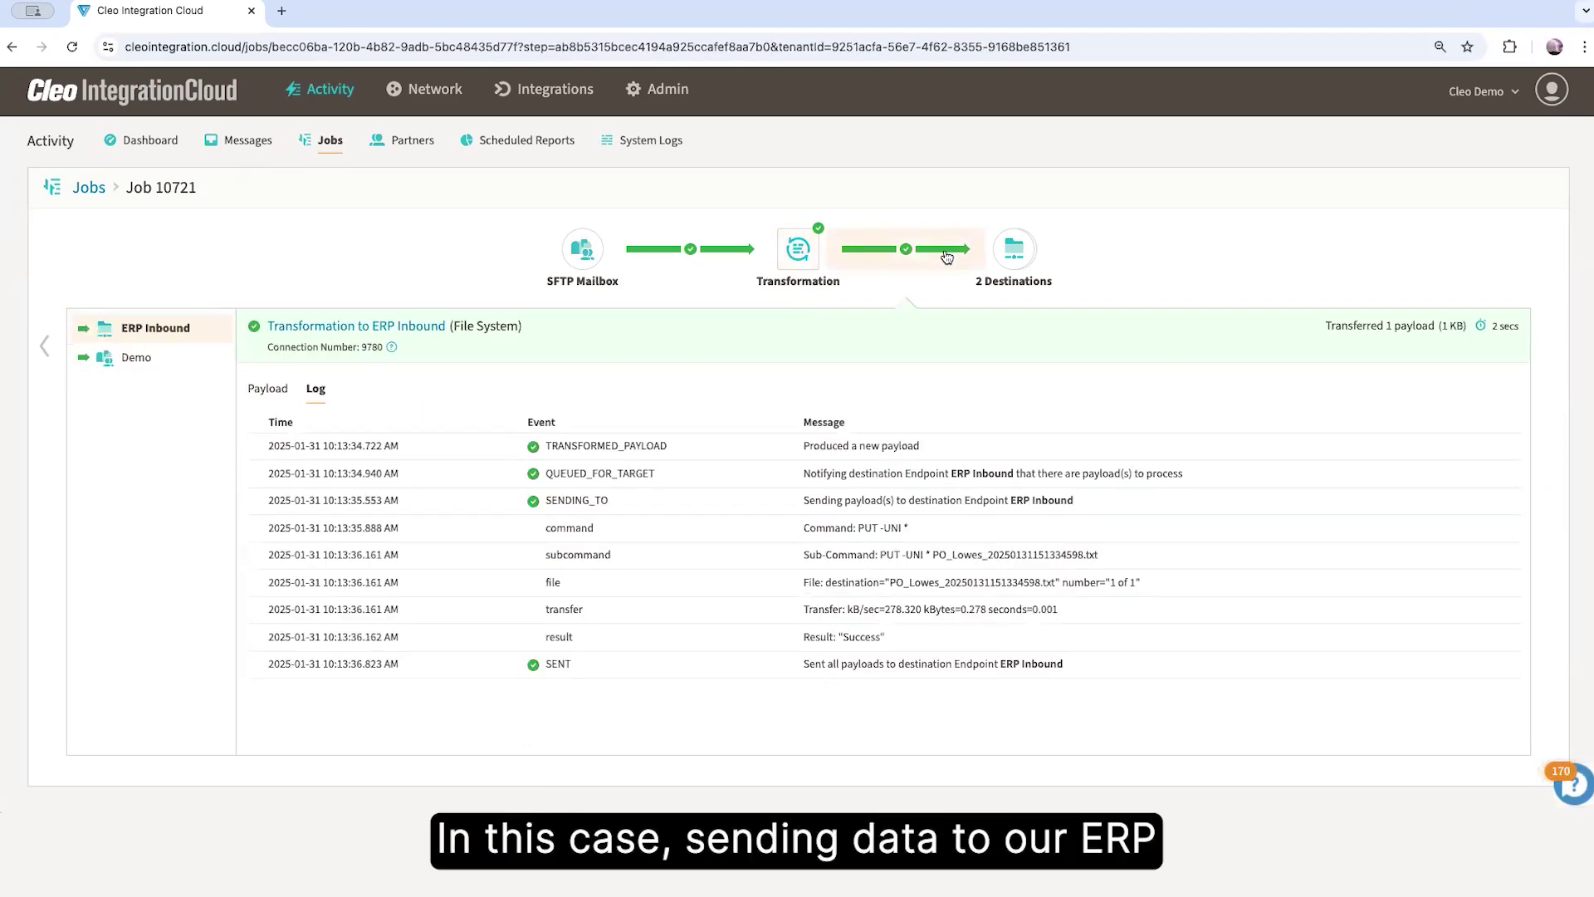
{"action": "left_click", "coordinate": [271, 391]}
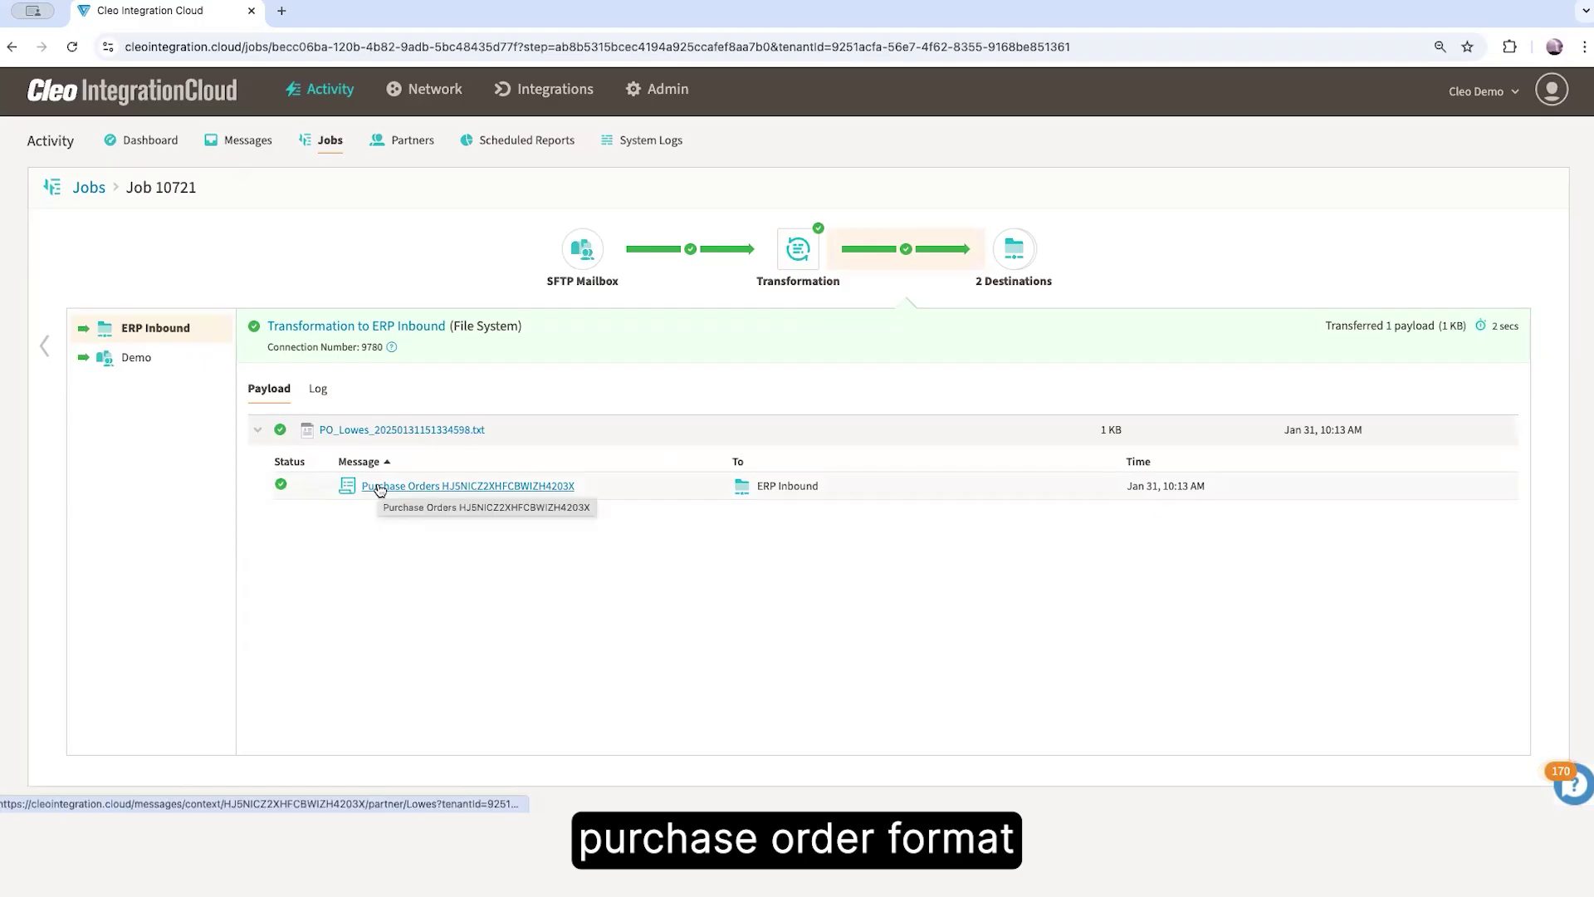
{"action": "left_click", "coordinate": [318, 390]}
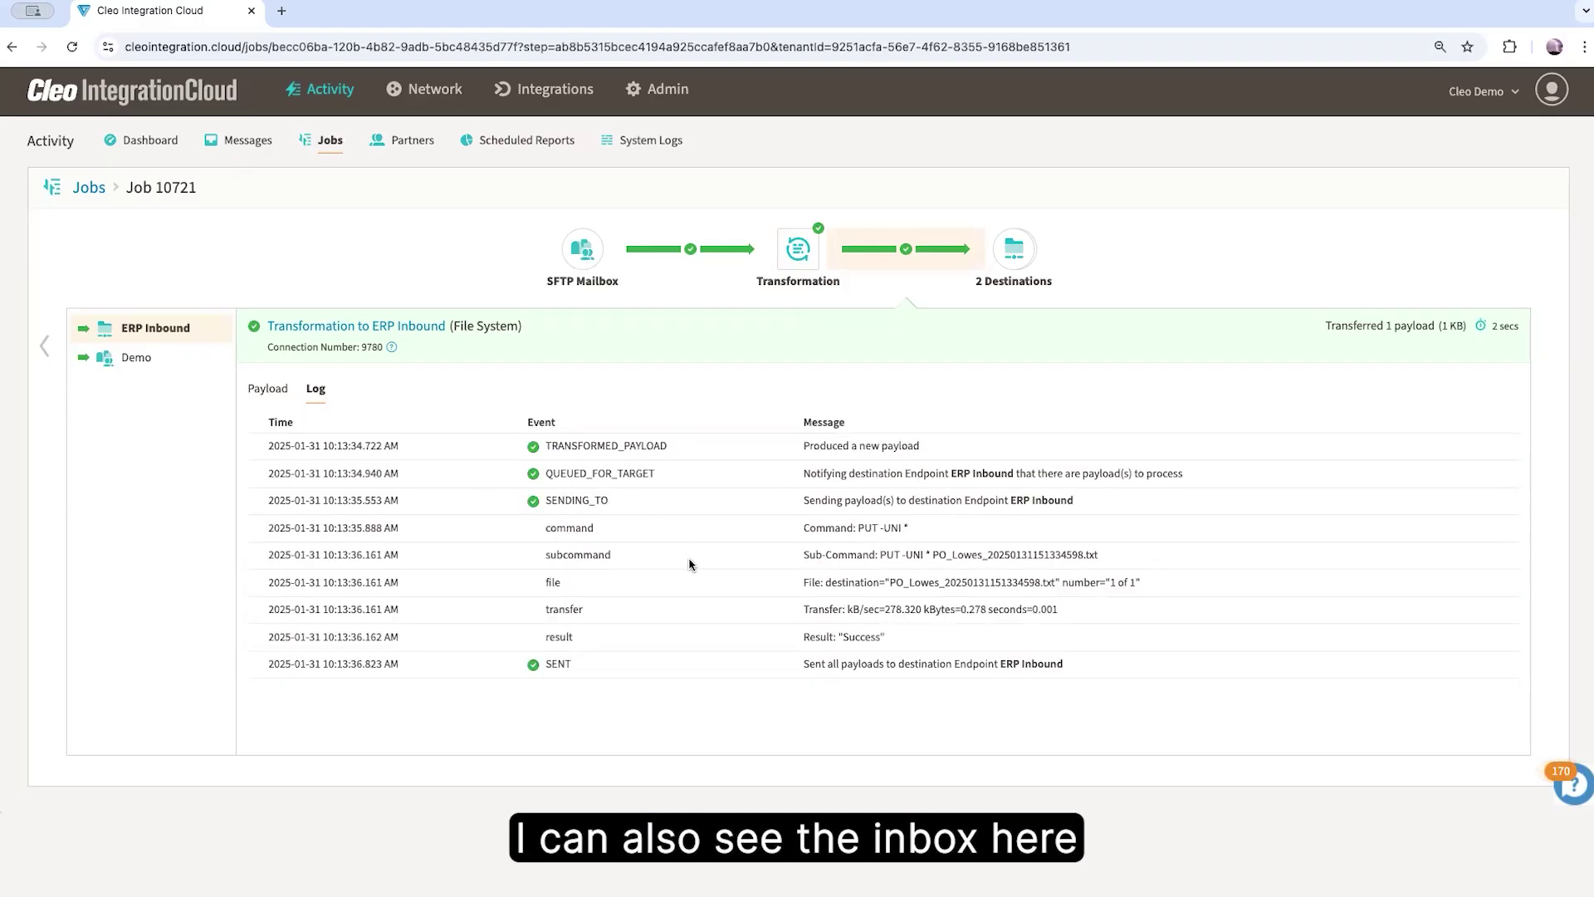
{"action": "left_click", "coordinate": [134, 357]}
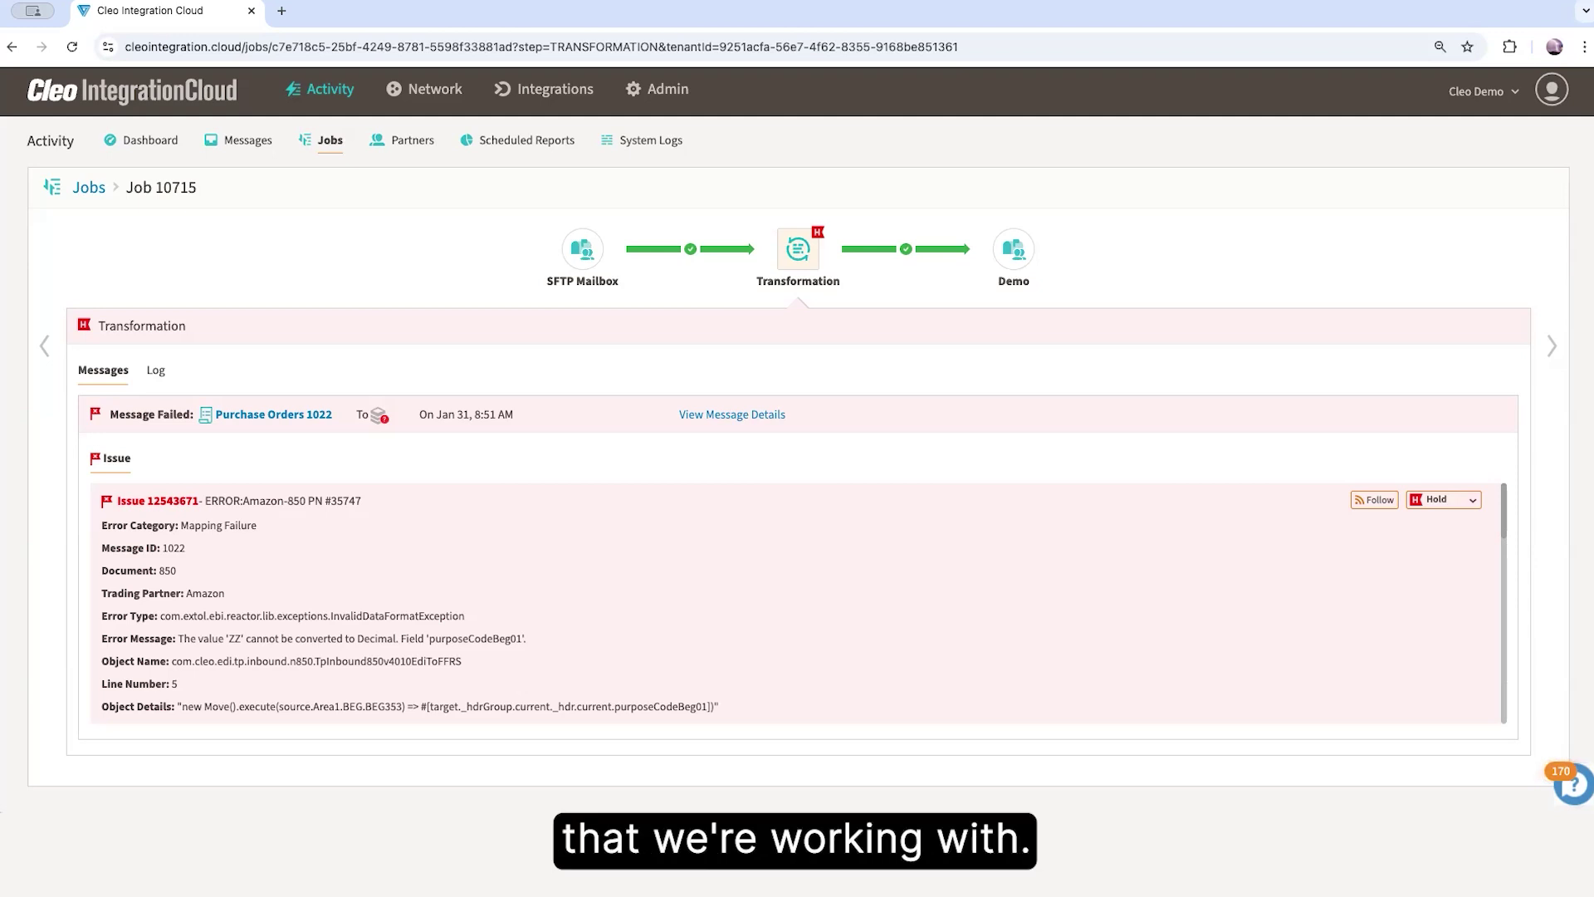
- Return from the failed job to the Amazon purchase order on hold and read its issue details down to the comments
{"action": "left_click", "coordinate": [11, 46]}
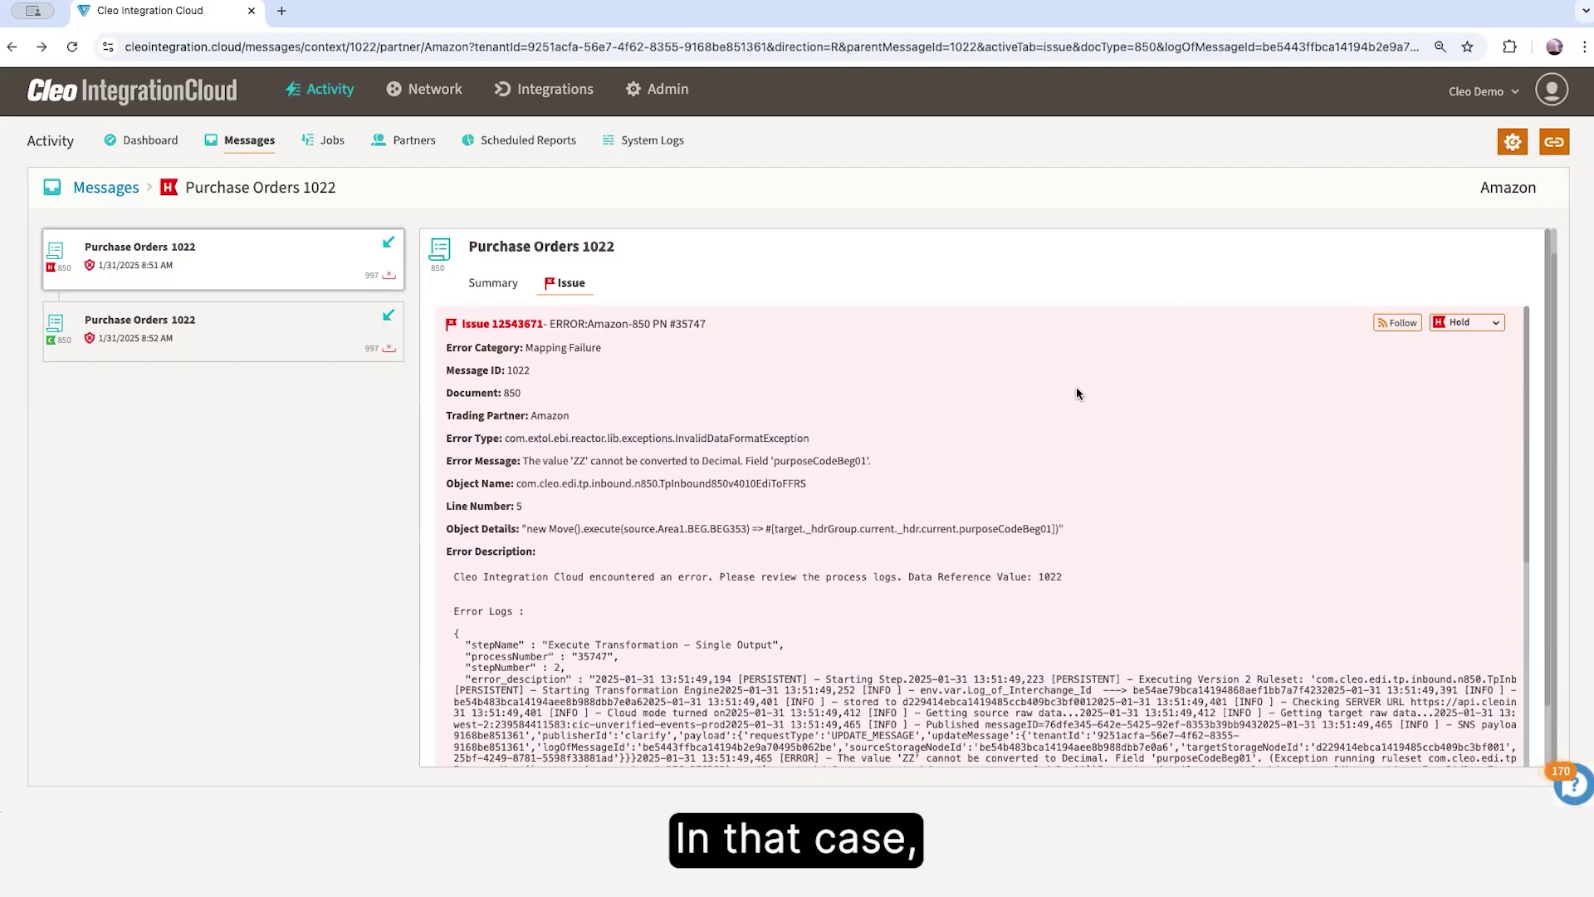
{"action": "scroll", "coordinate": [1077, 393], "scroll_direction": "down", "scroll_amount": 2}
{"action": "scroll", "coordinate": [1077, 393], "scroll_direction": "down", "scroll_amount": 3}
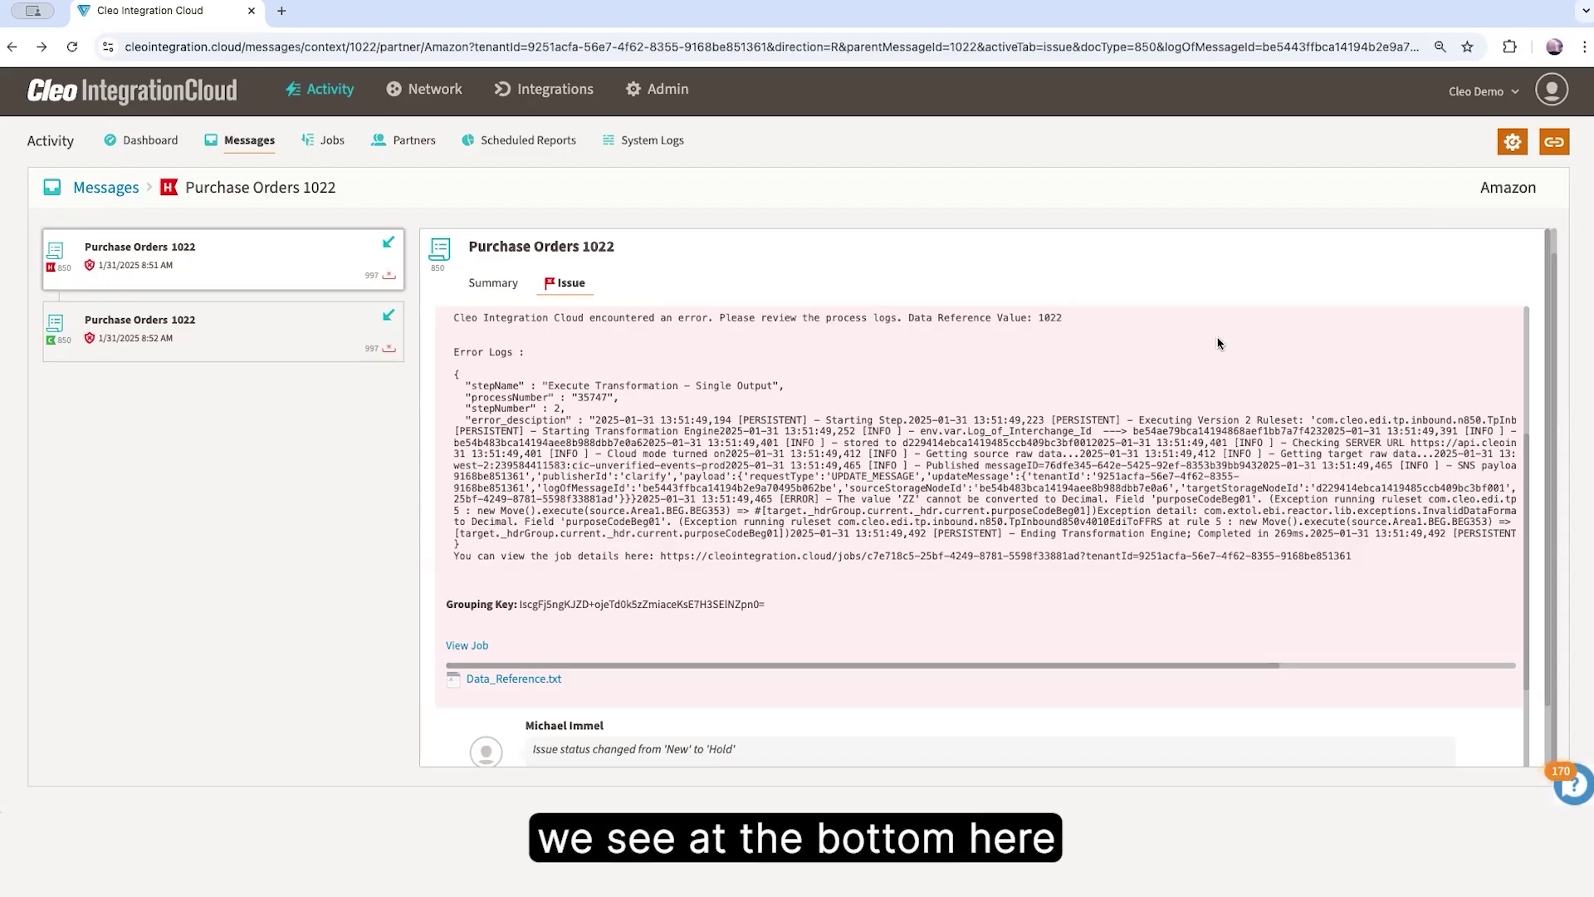
{"action": "scroll", "coordinate": [1218, 343], "scroll_direction": "down", "scroll_amount": 5}
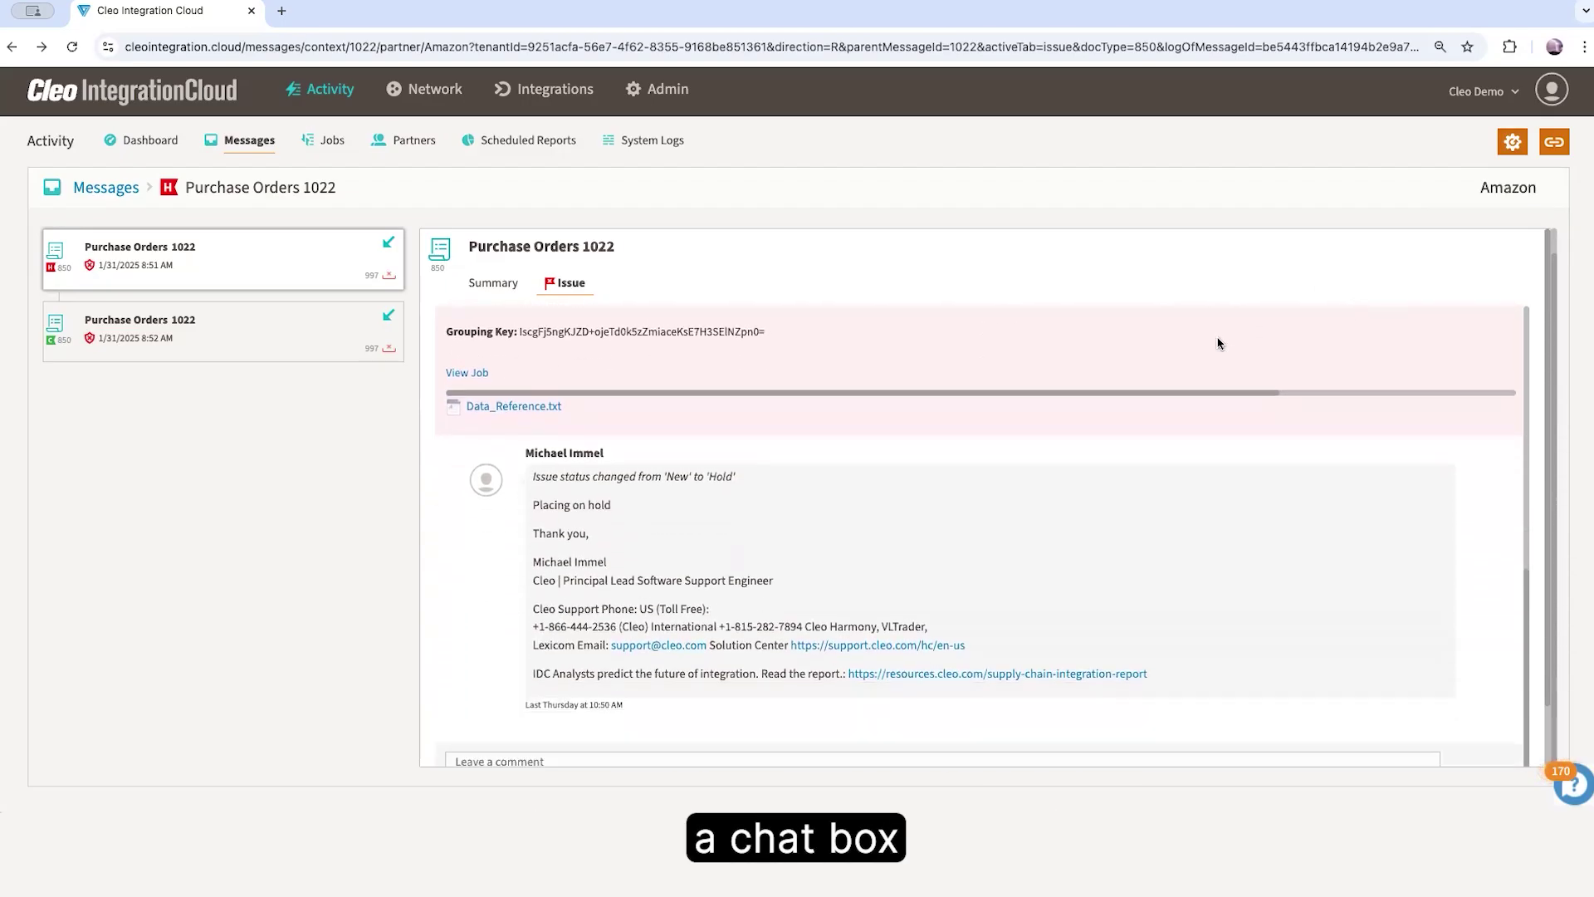